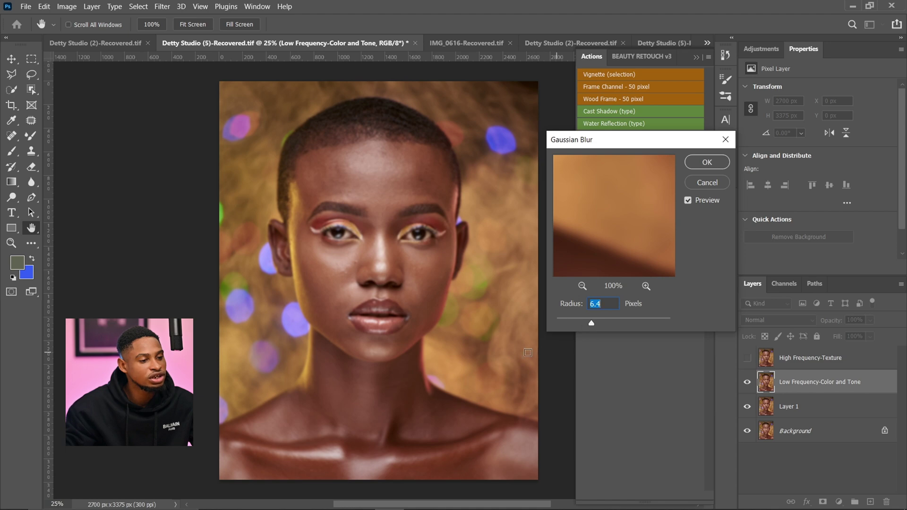
Apply a 10-pixel Gaussian Blur to the Low Frequency-Color and Tone layer
type("0")
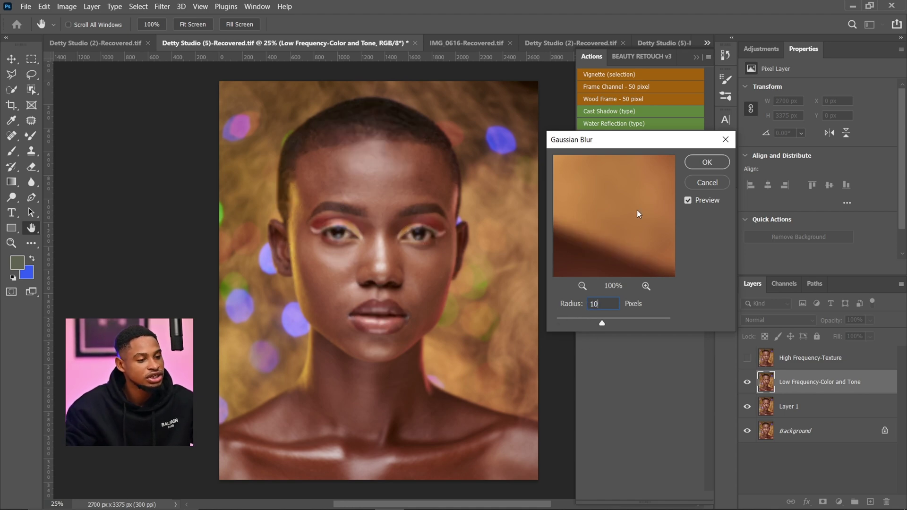
left_click(693, 165)
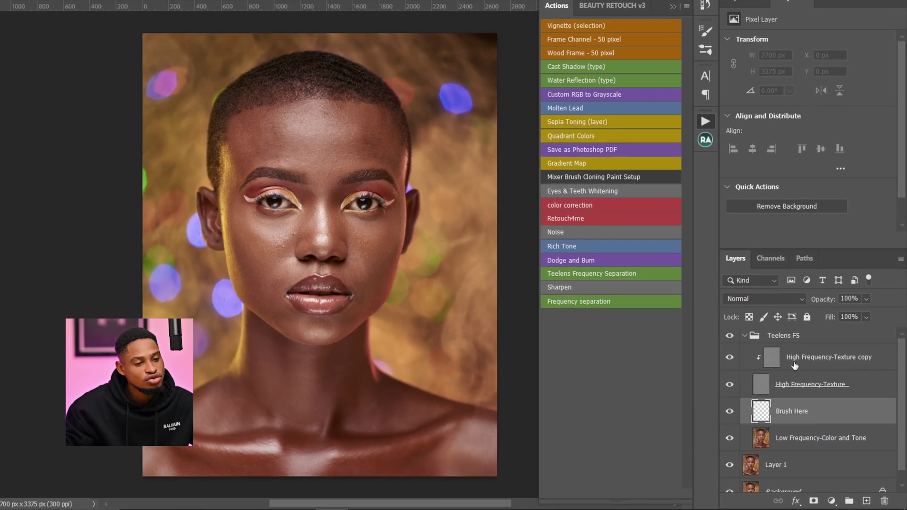
Inspect the texture, Brush Here and low frequency layers in the Teelens FS group, and collapse the group
left_click(805, 378)
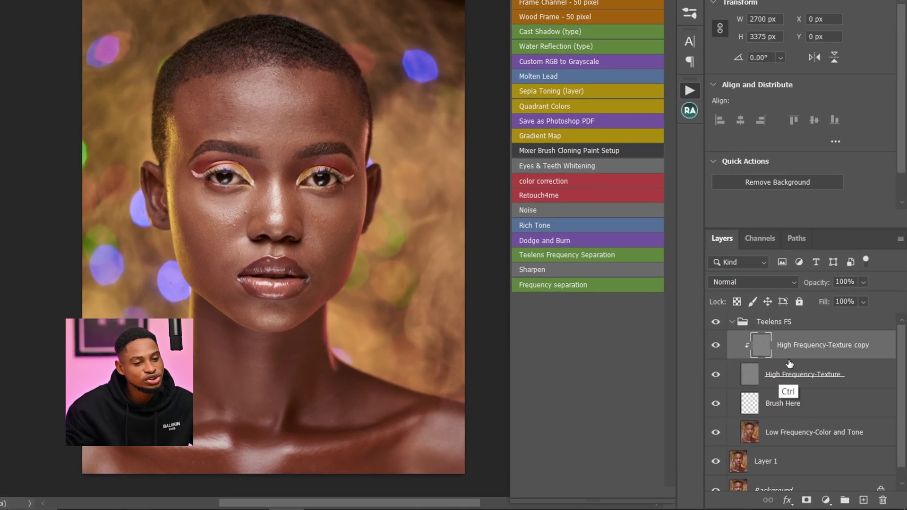
left_click(771, 378)
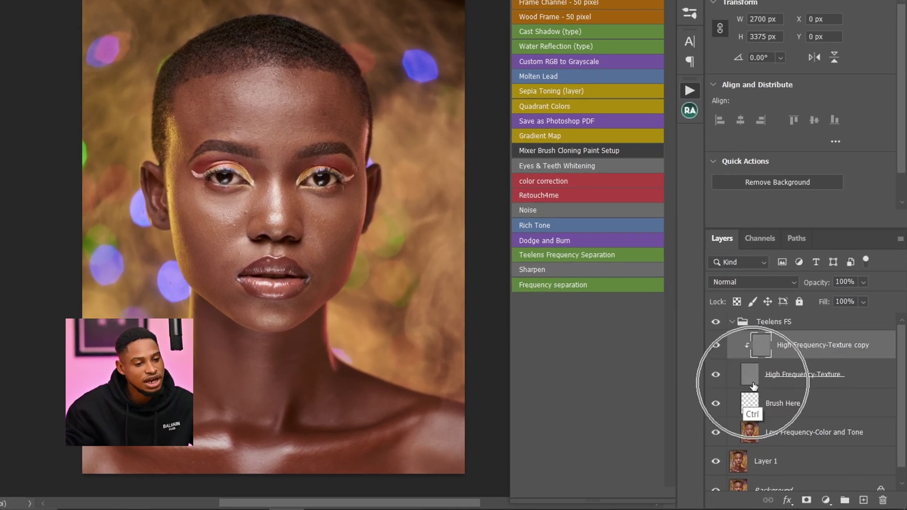
left_click(766, 406)
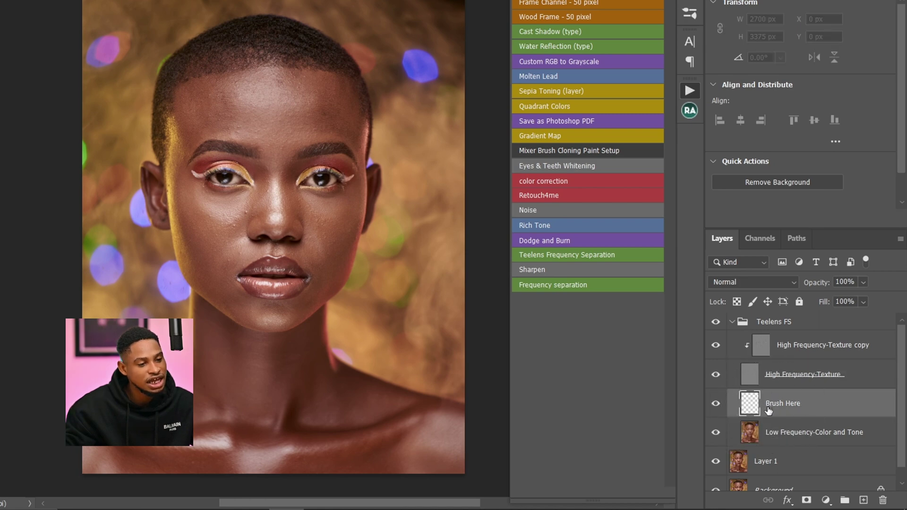
left_click(776, 437)
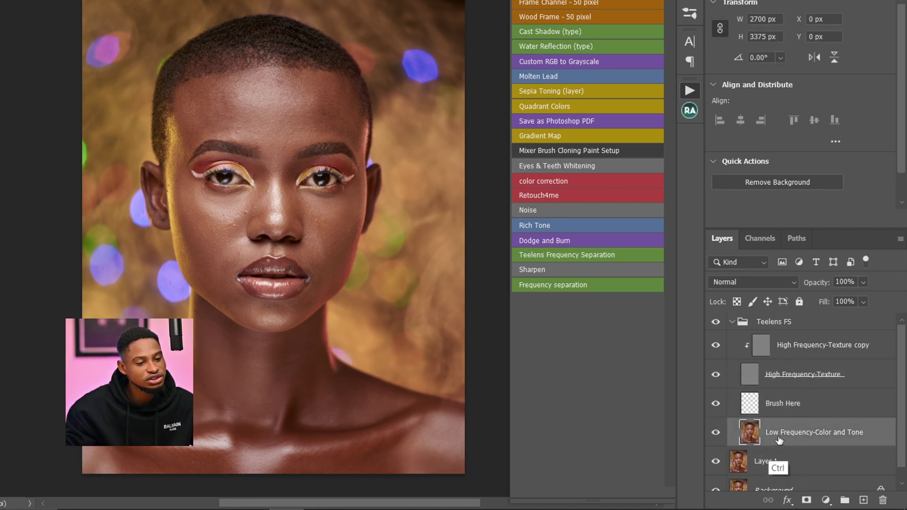
left_click(778, 436)
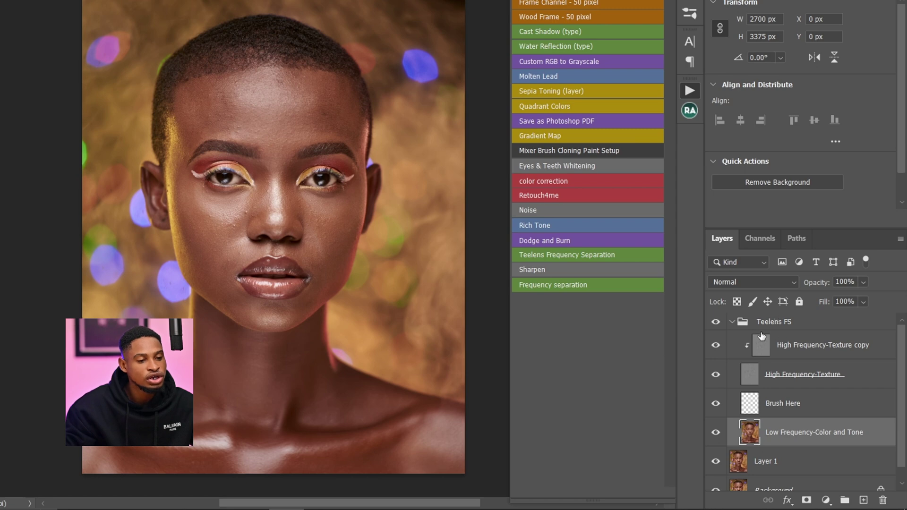
left_click(733, 323)
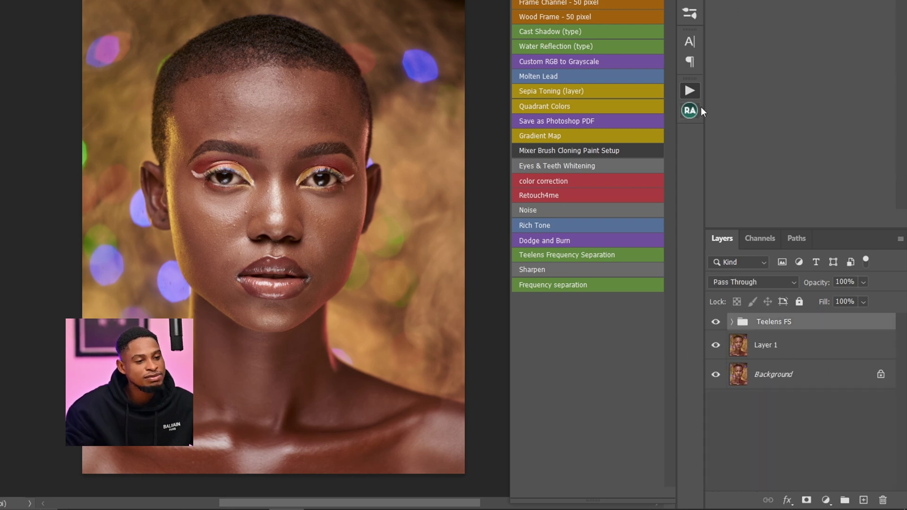
Look over the dodge and burn options in the Retouching Academy plugin and return to the list of actions
left_click(685, 110)
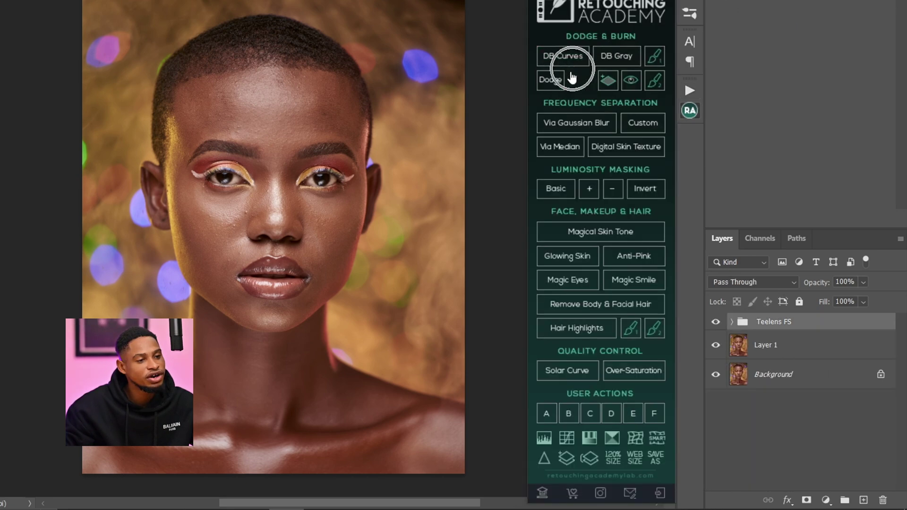
key("ctrl")
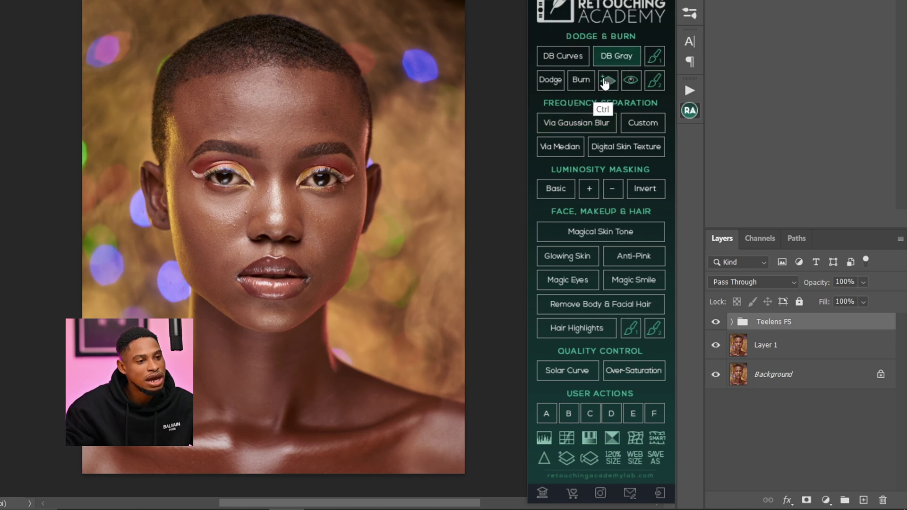
left_click(632, 5)
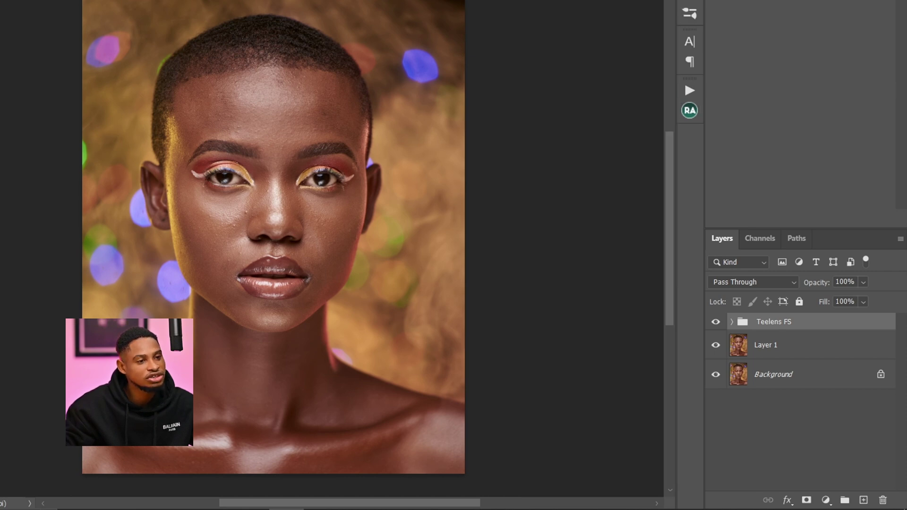
left_click(689, 90)
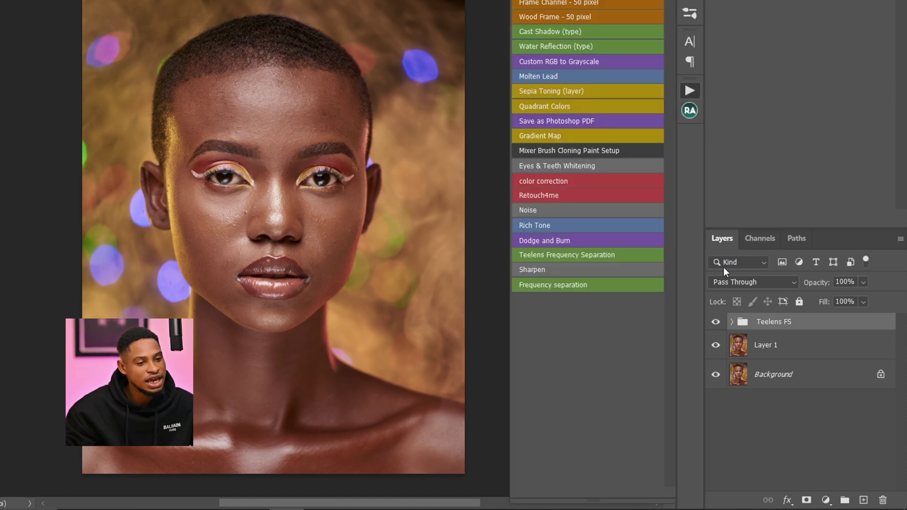
Retouch the skin texture beside the nose on the High Frequency-Texture copy layer using the Clone Stamp with nearby sampled skin
left_click(733, 323)
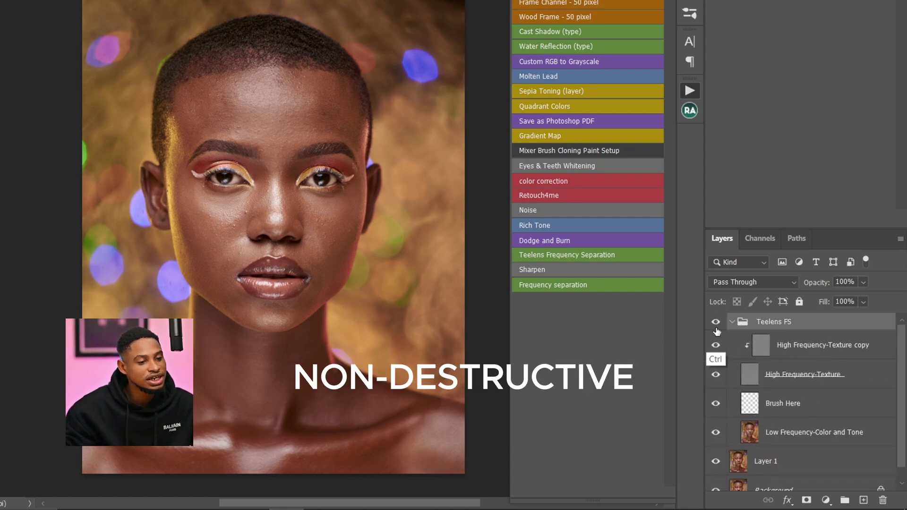
left_click_drag(272, 162, 360, 176)
left_click_drag(331, 236, 273, 237)
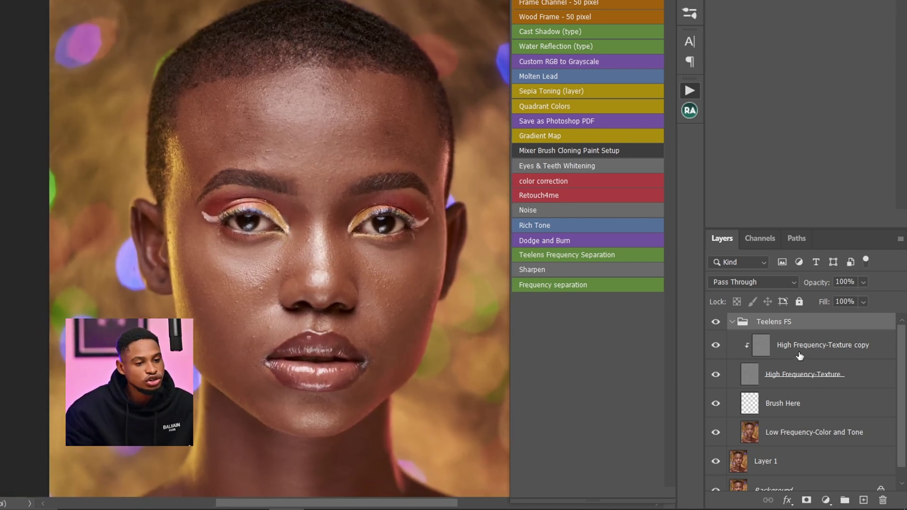
left_click(800, 354)
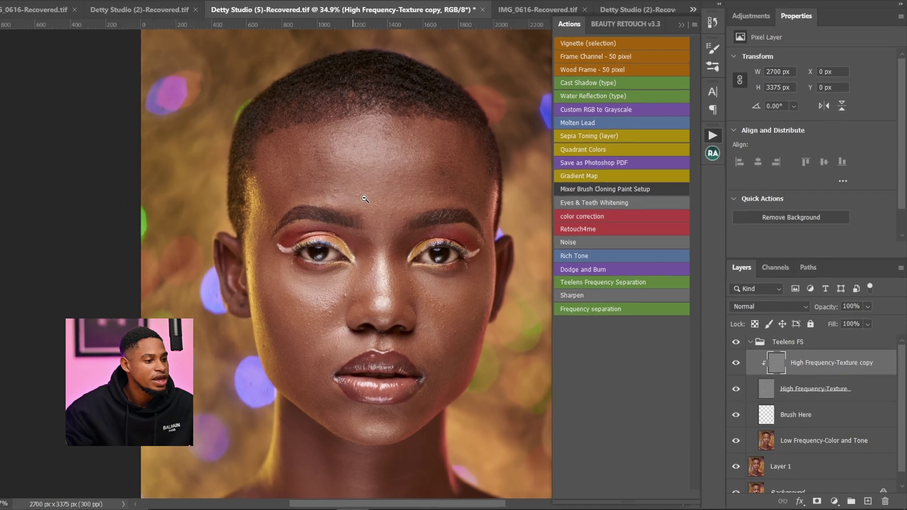
left_click_drag(286, 161, 304, 156)
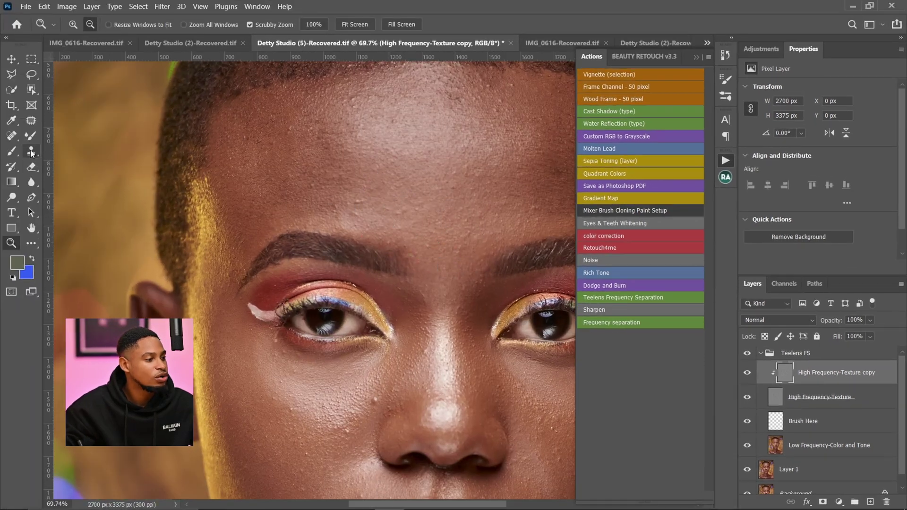
left_click(31, 151)
left_click_drag(369, 264, 371, 134)
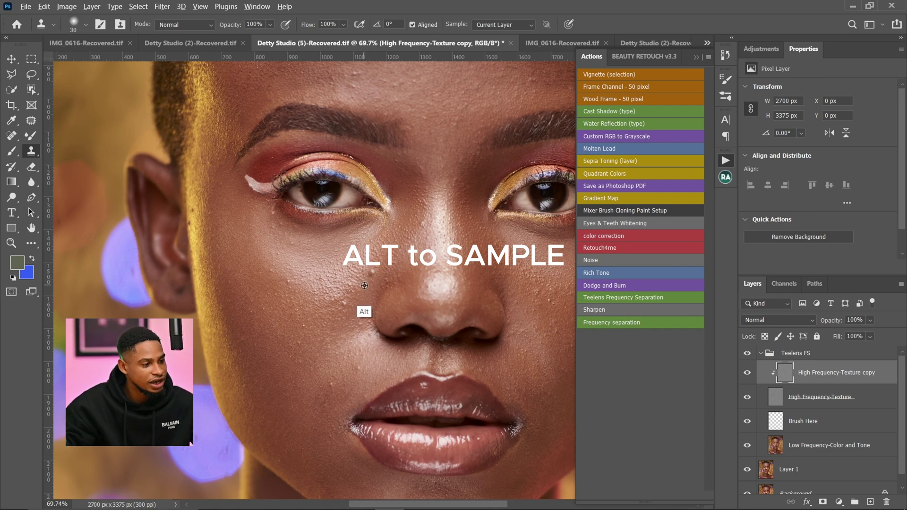
left_click(365, 281, "alt")
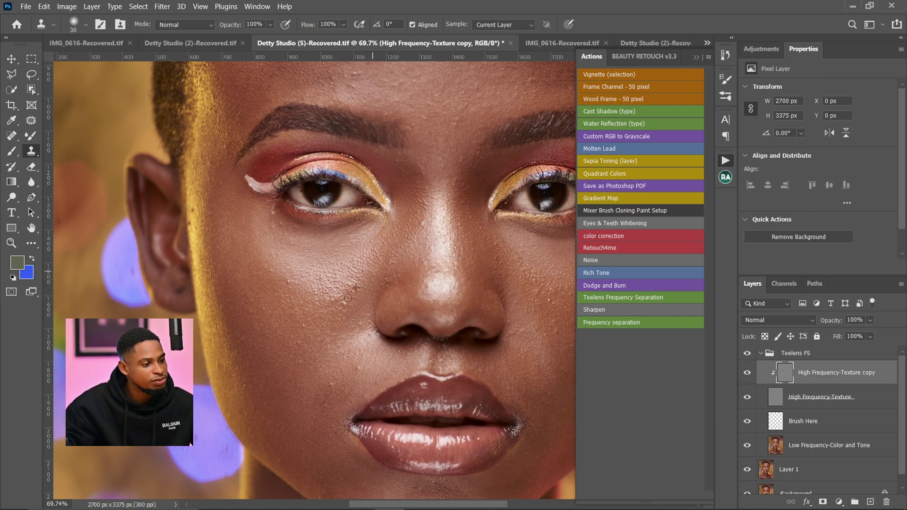
Compare the face before and after cloning by toggling the visibility of the High Frequency-Texture copy layer
mouse_move(410, 290)
left_mouse_down()
mouse_move(374, 198)
mouse_move(386, 189)
left_mouse_up()
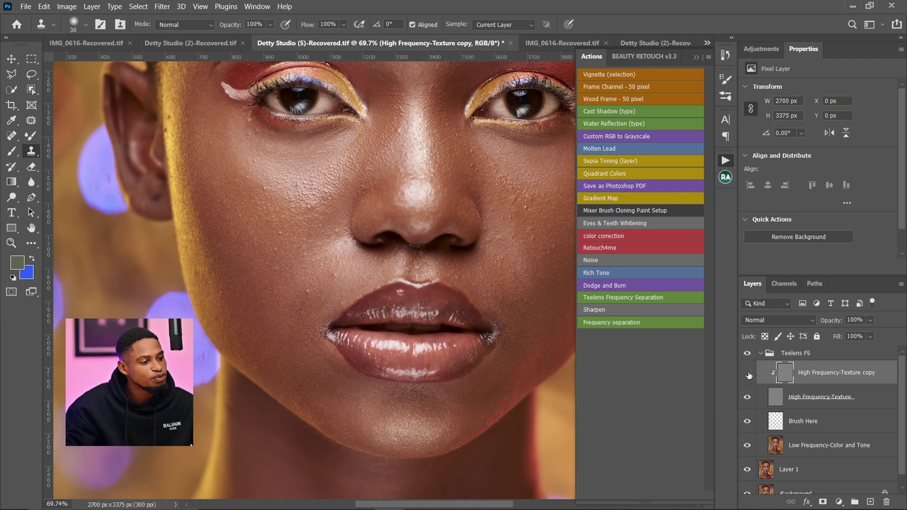
left_click(748, 374)
left_click(748, 375)
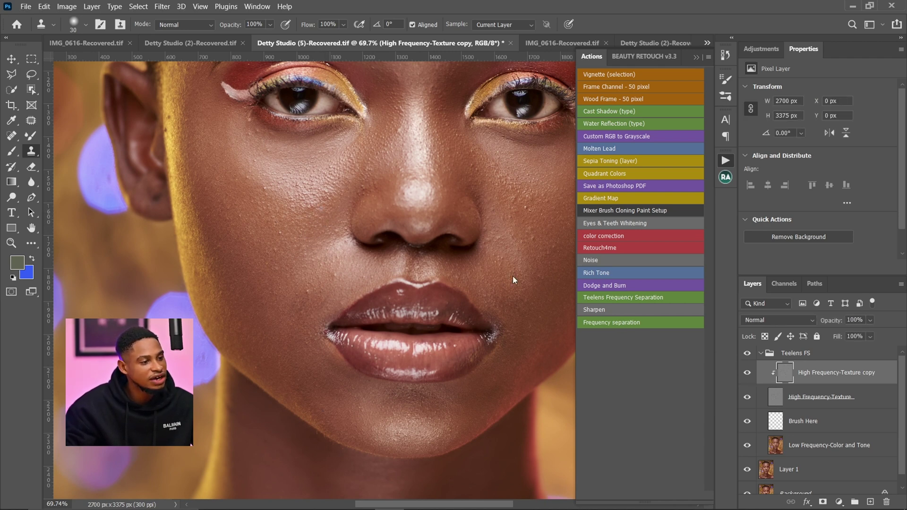
scroll(513, 277, "down", 3)
left_click_drag(411, 267, 376, 329)
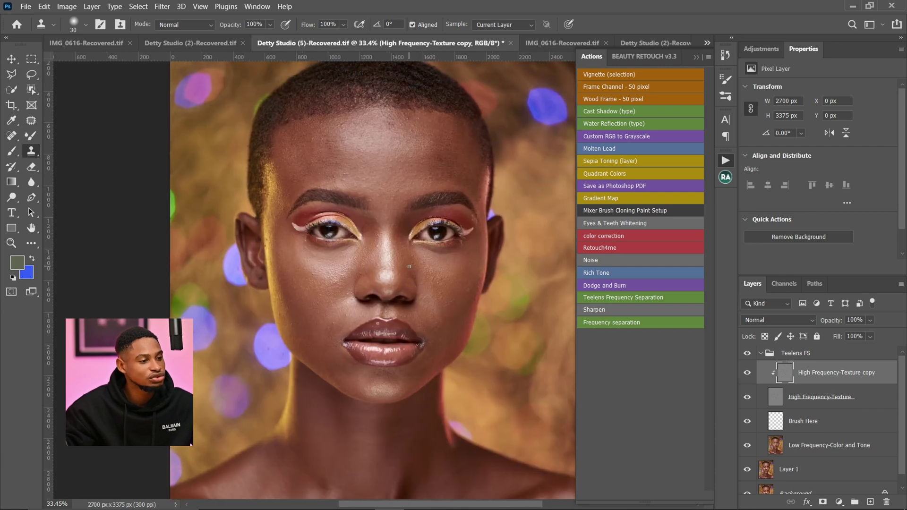
Select the Brush Here layer and activate the Mixer Brush tool
left_click(792, 427)
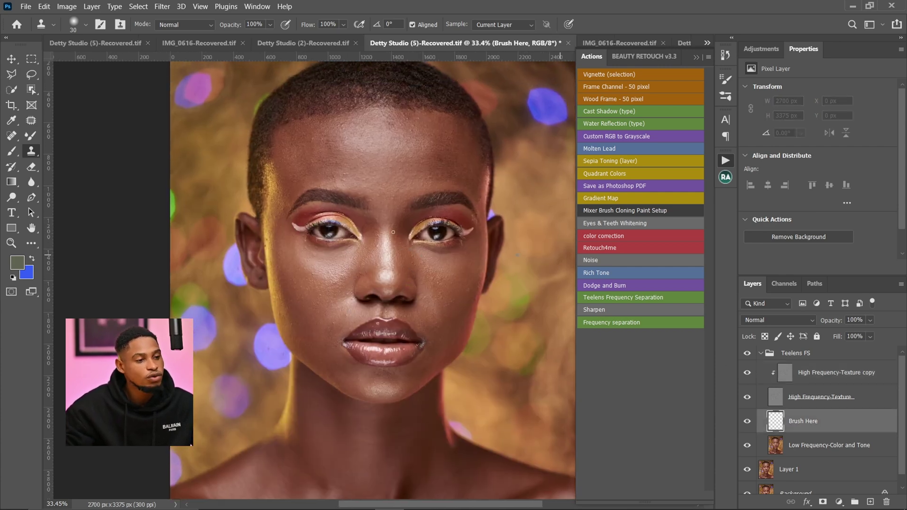
key("ctrl")
key("ctrl")
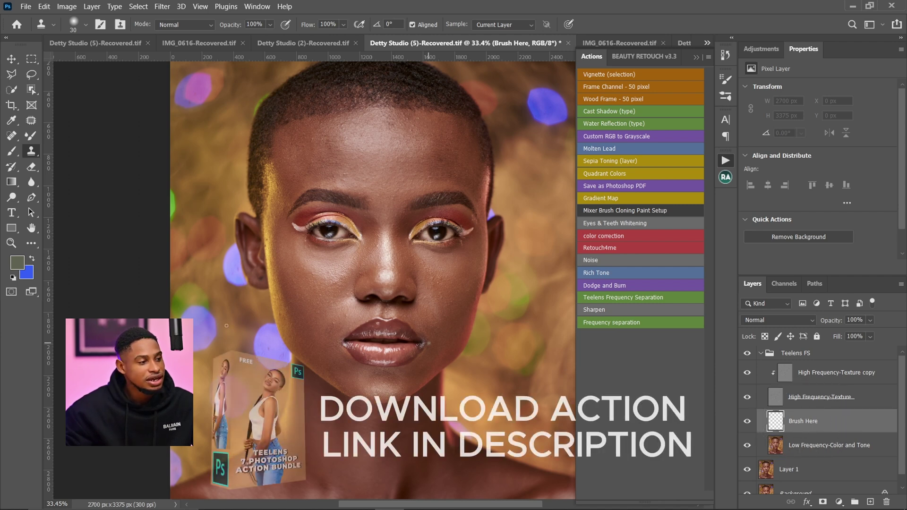
left_click(31, 136)
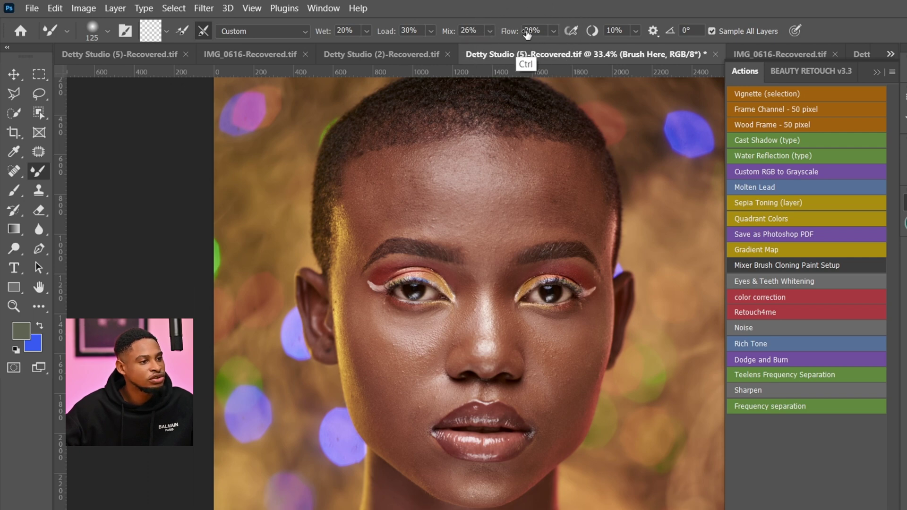
key("ctrl")
key("ctrl")
key("ctrl")
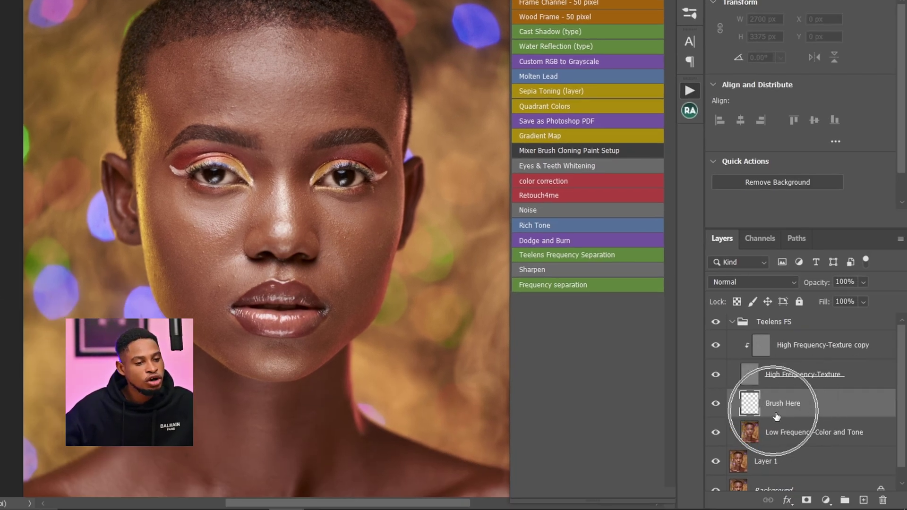
Blend the forehead tones on the Brush Here layer with the Mixer Brush while High Frequency-Texture is hidden, and show the texture again
key("ctrl")
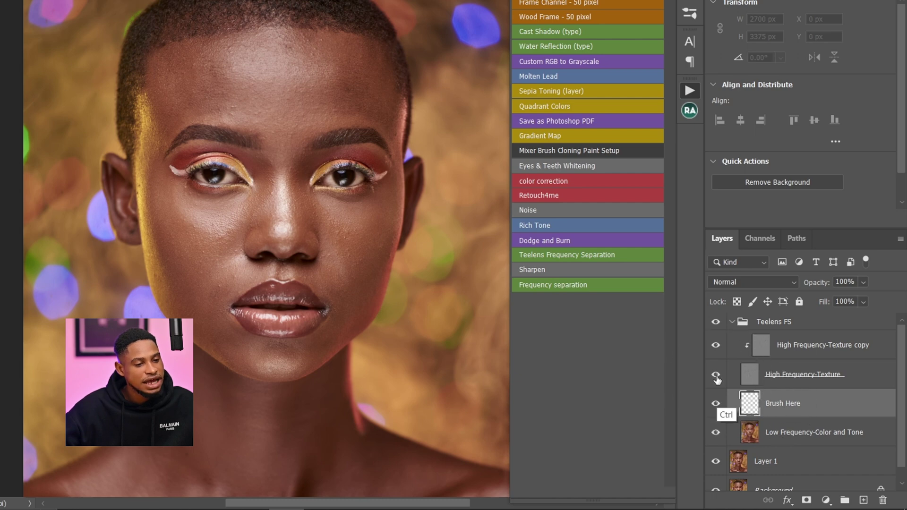
left_click(716, 377)
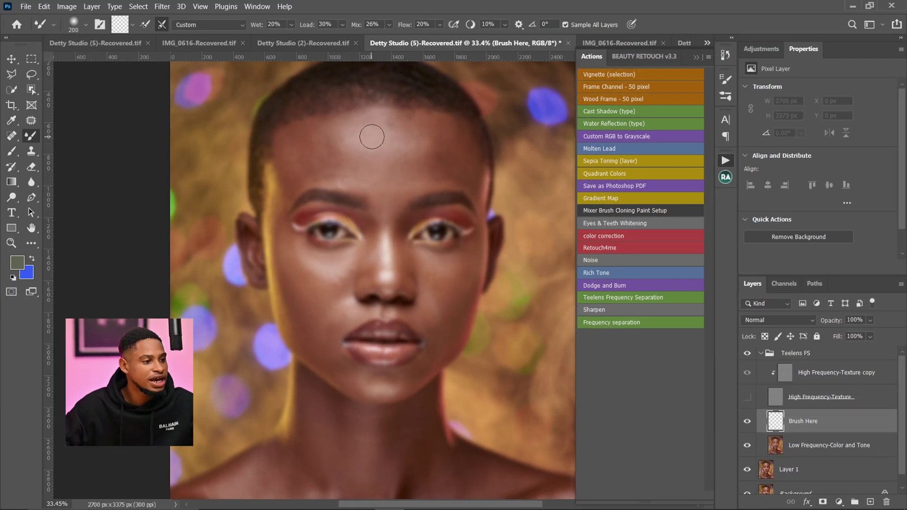
key("]")
mouse_move(366, 137)
left_mouse_down()
mouse_move(404, 154)
mouse_move(323, 143)
left_mouse_up()
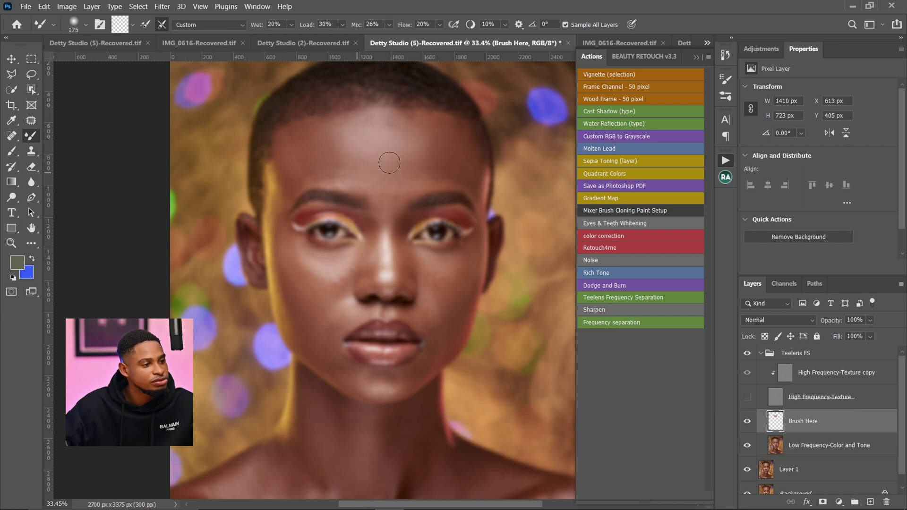
key("bracketleft")
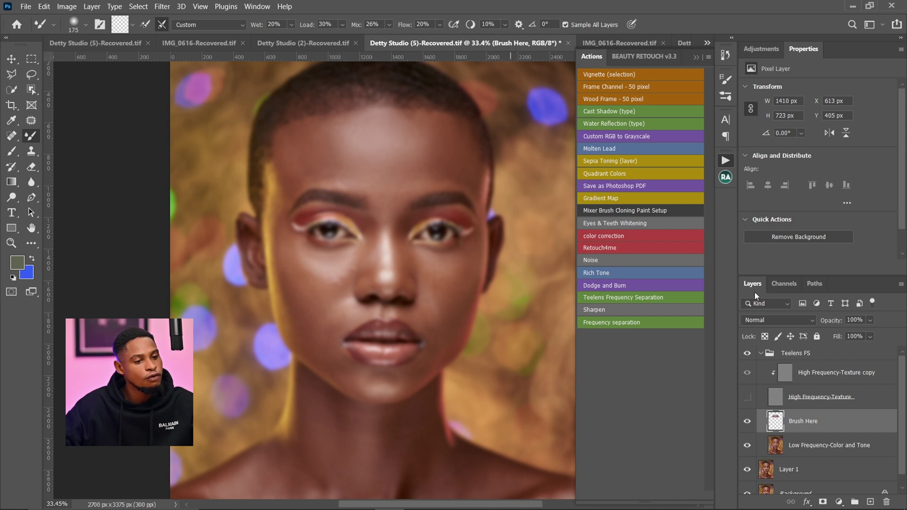
left_click(747, 397)
left_click_drag(387, 127, 452, 137)
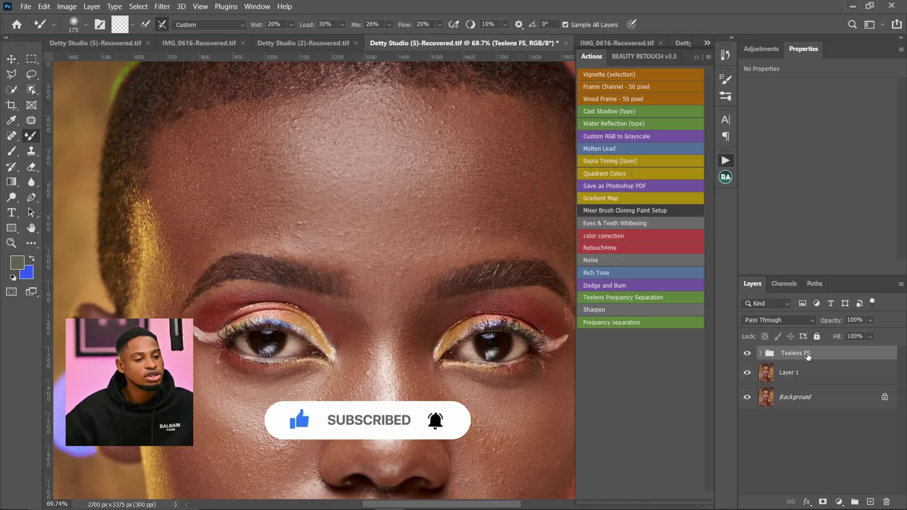
Remove the Teelens FS group and run the Dodge and Burn action above Layer 1
left_click_drag(803, 373, 855, 374)
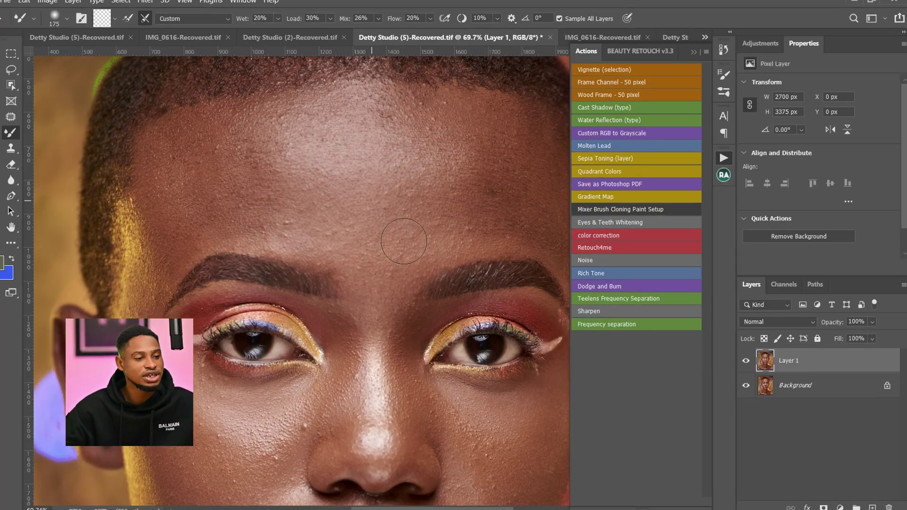
key("ctrl")
key("ctrl")
key("ctrl")
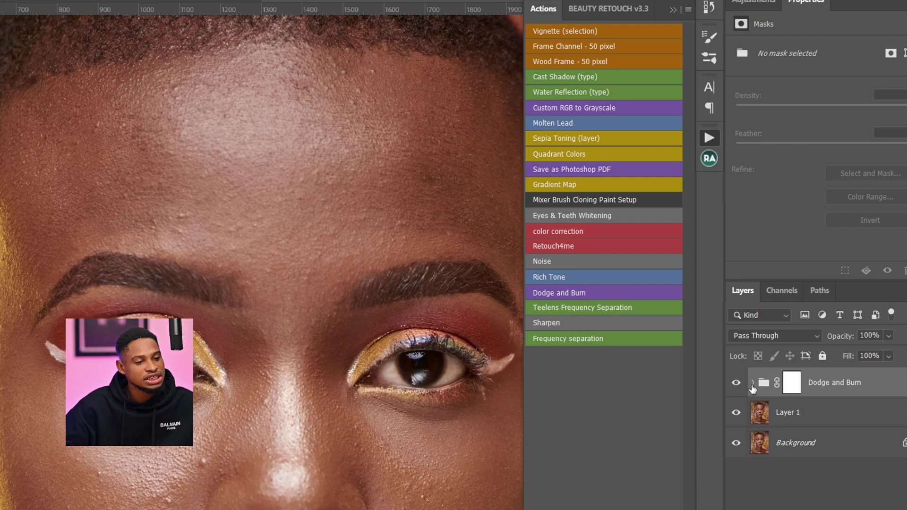
Expand the Dodge and Burn group and inspect its Burn Curve and Dodge Curve layers
left_click(753, 383)
left_click(772, 443)
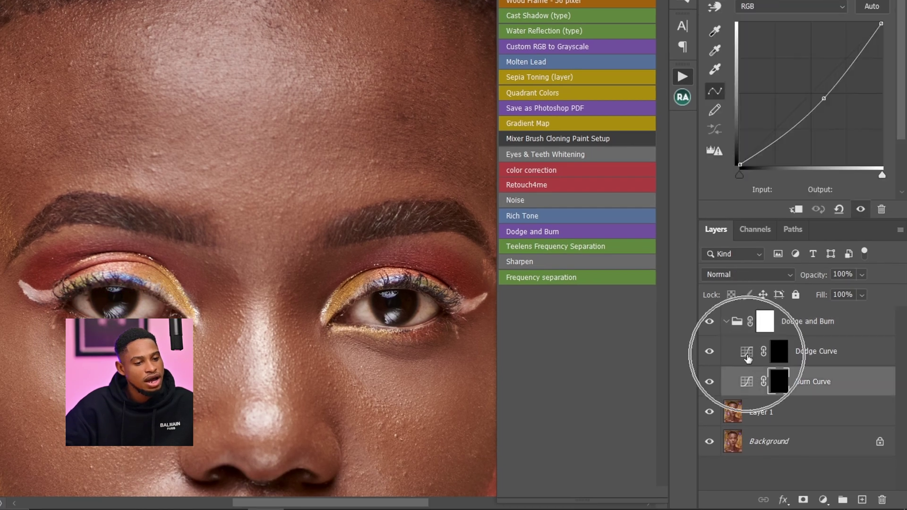
left_click(748, 358)
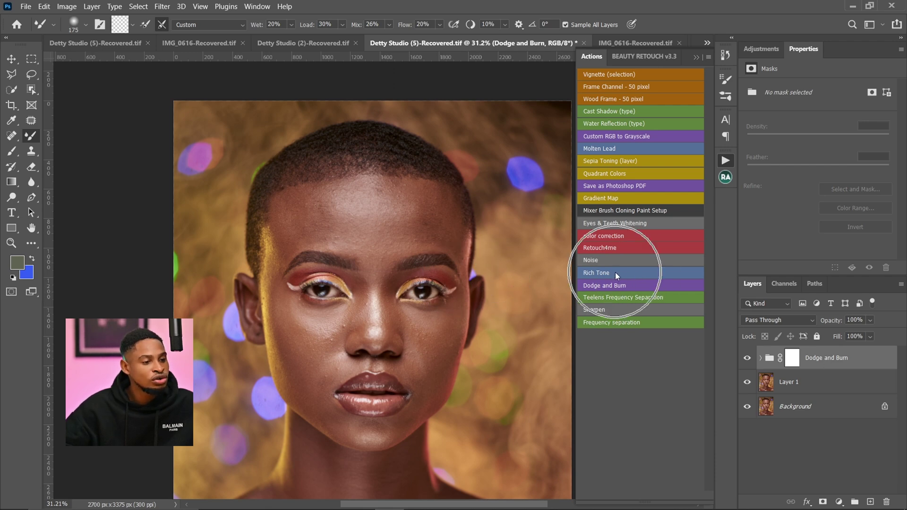
Paint white highlight strokes across the forehead on the Dodge Curve mask using the Brush tool at 100% flow
left_click(15, 151)
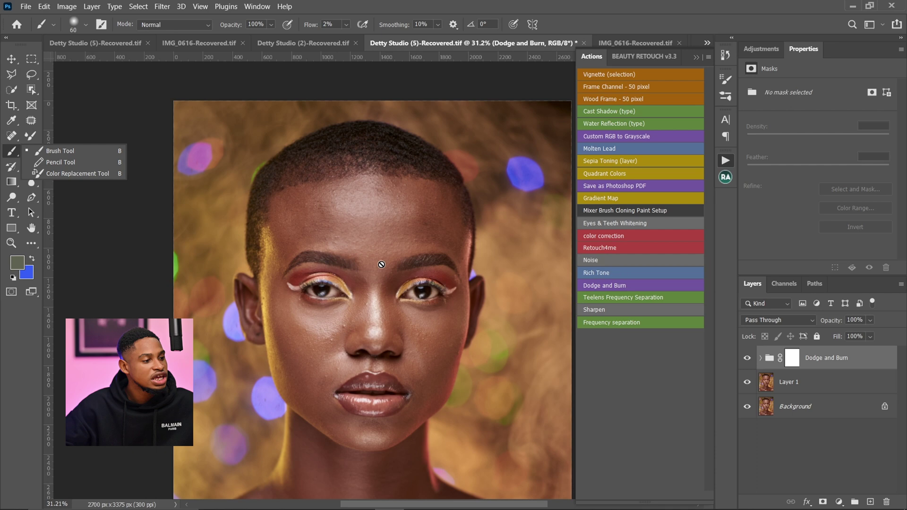
left_click(69, 152)
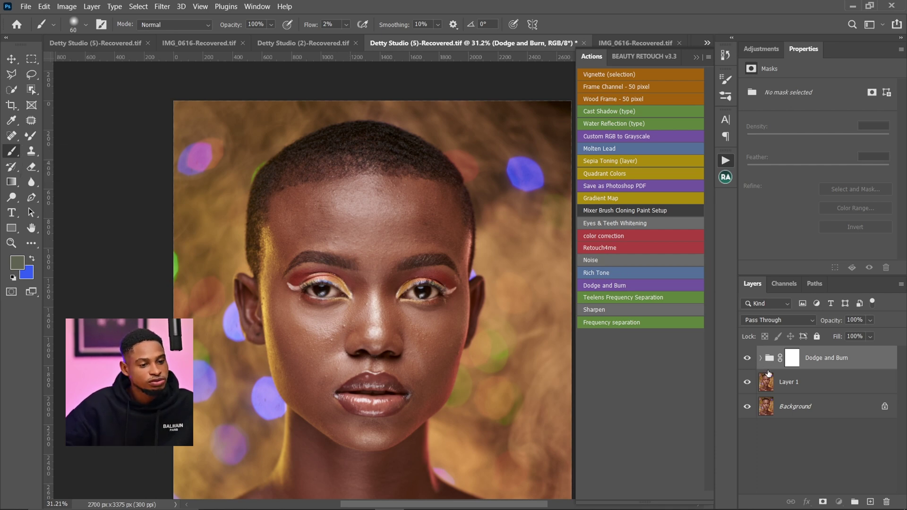
left_click(761, 357)
left_click(803, 381)
key("d")
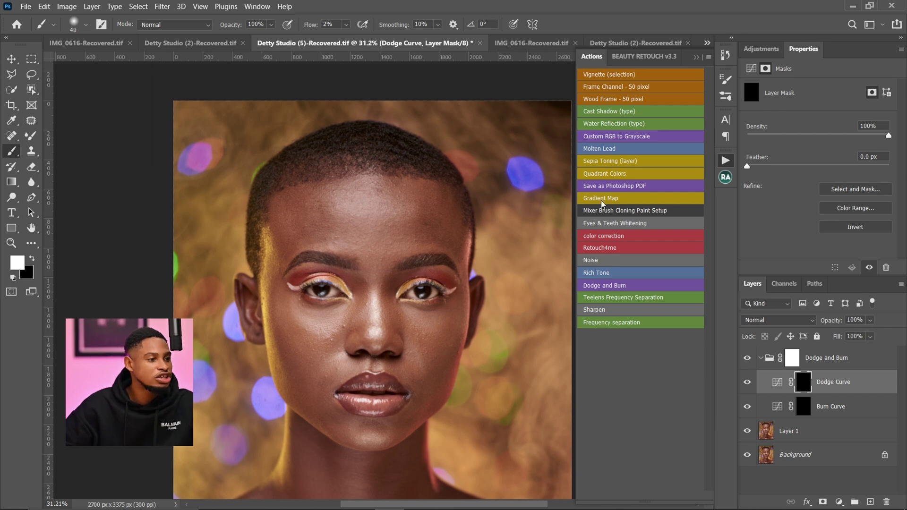
left_click(347, 24)
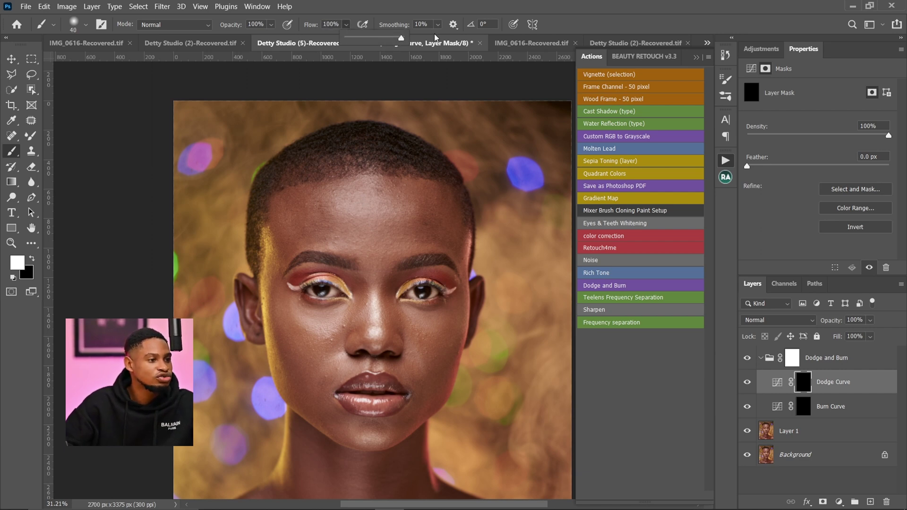
key("bracketright")
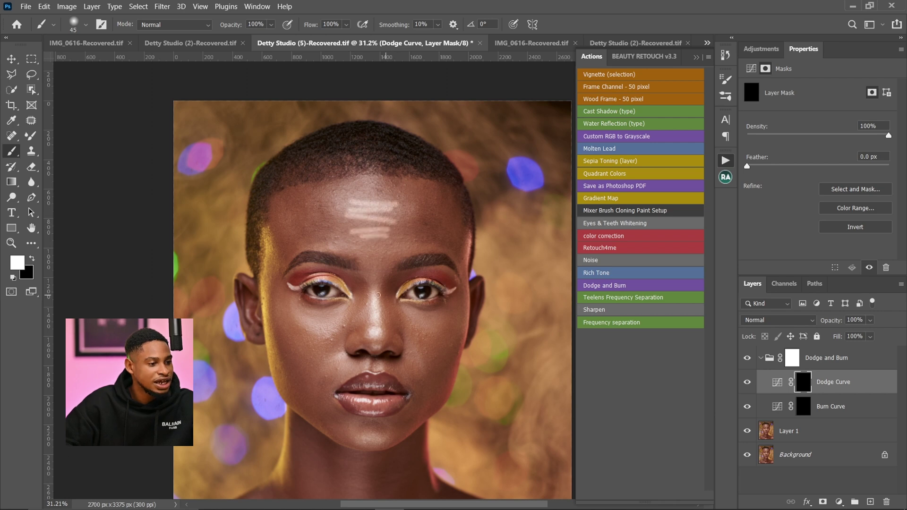
Paint white shading strokes over both cheeks on the Burn Curve mask
left_click(804, 407)
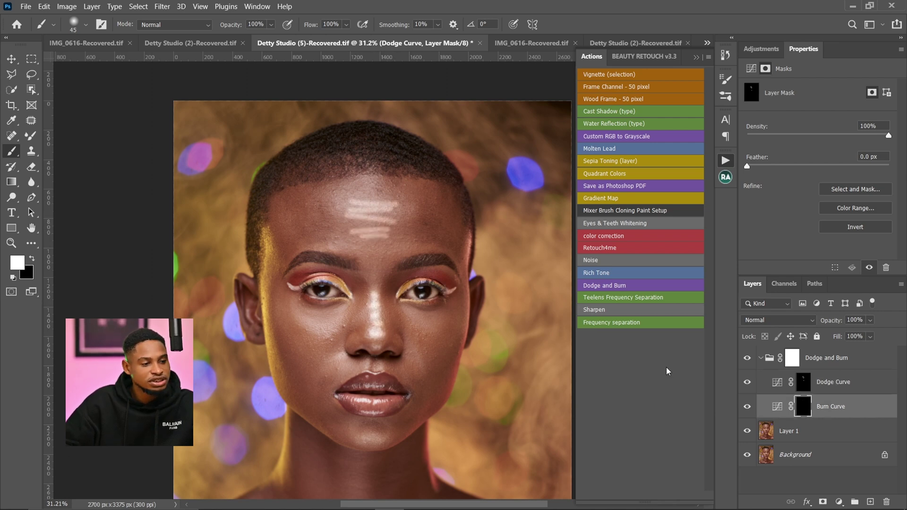
key("bracketright")
key("bracketright")
key("bracketright")
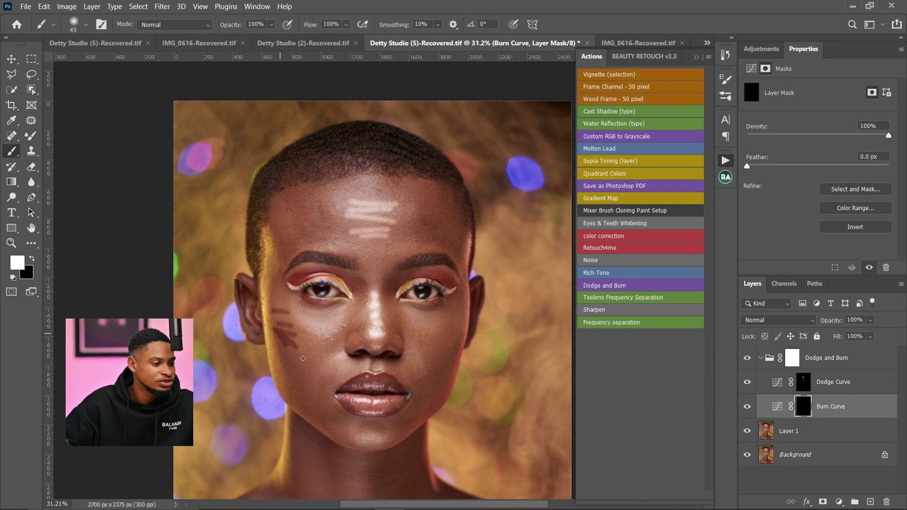
left_click_drag(452, 335, 442, 363)
left_click_drag(444, 326, 436, 327)
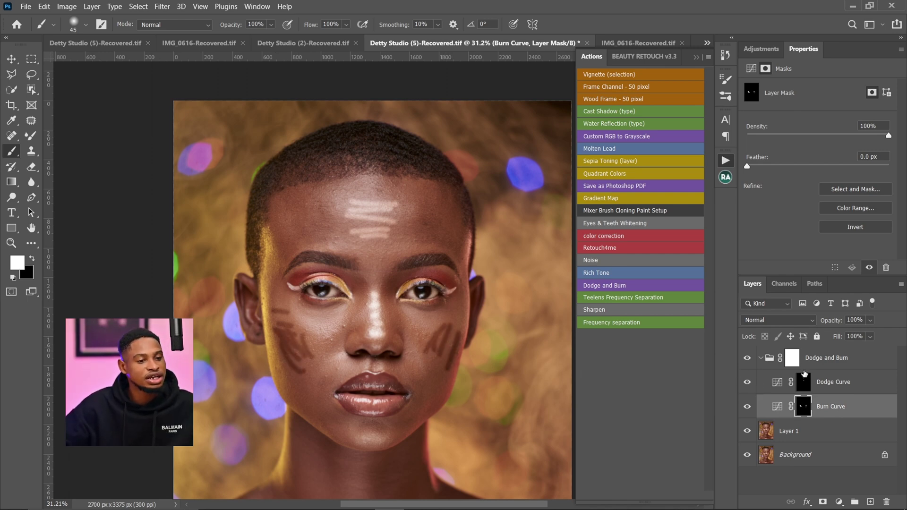
Feather the Dodge Curve mask to 41.1 px and the Burn Curve mask to 28.9 px
left_click(804, 380)
key("ctrl")
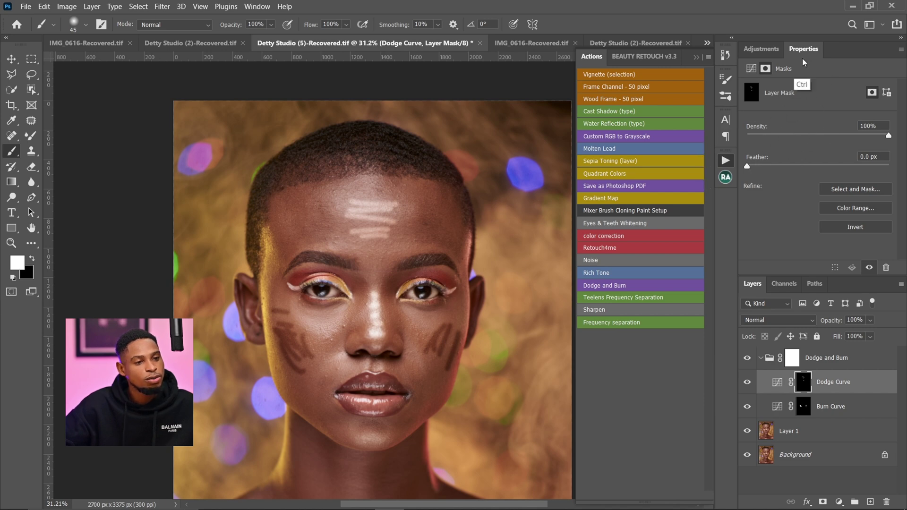
key("ctrl")
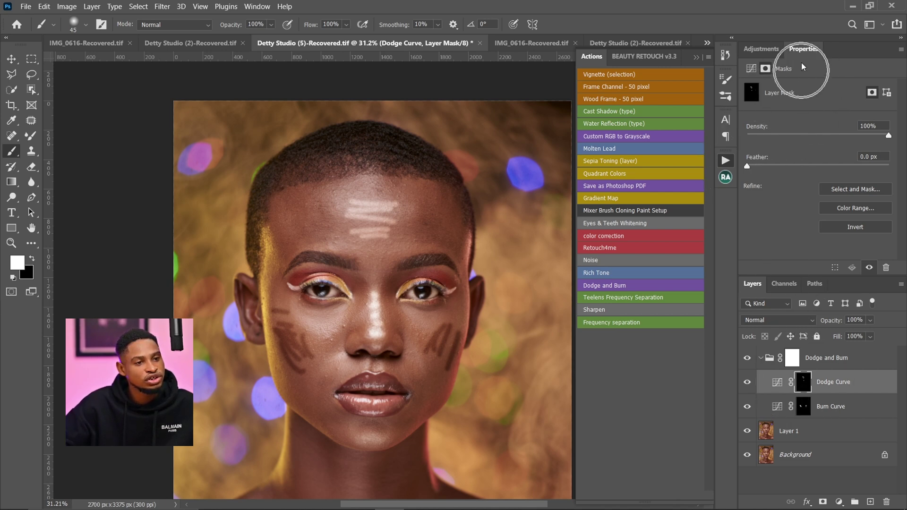
left_click_drag(748, 166, 805, 168)
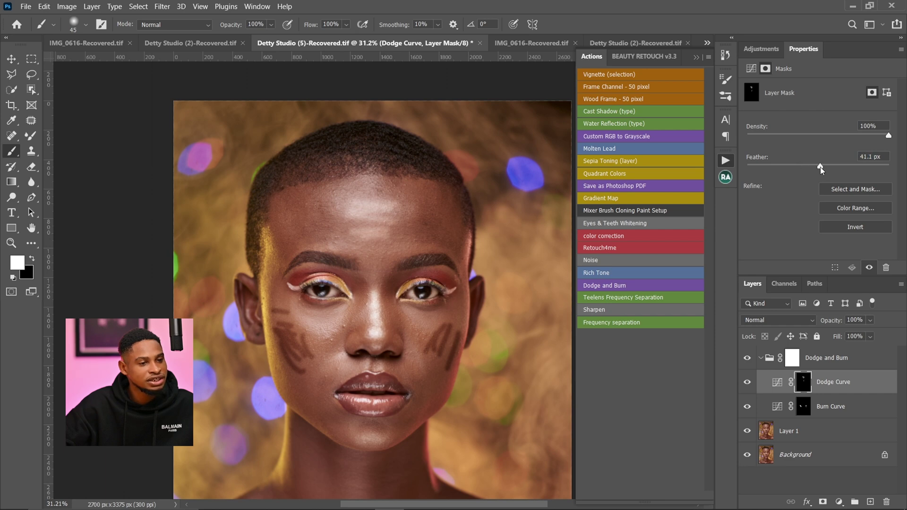
left_click(803, 406)
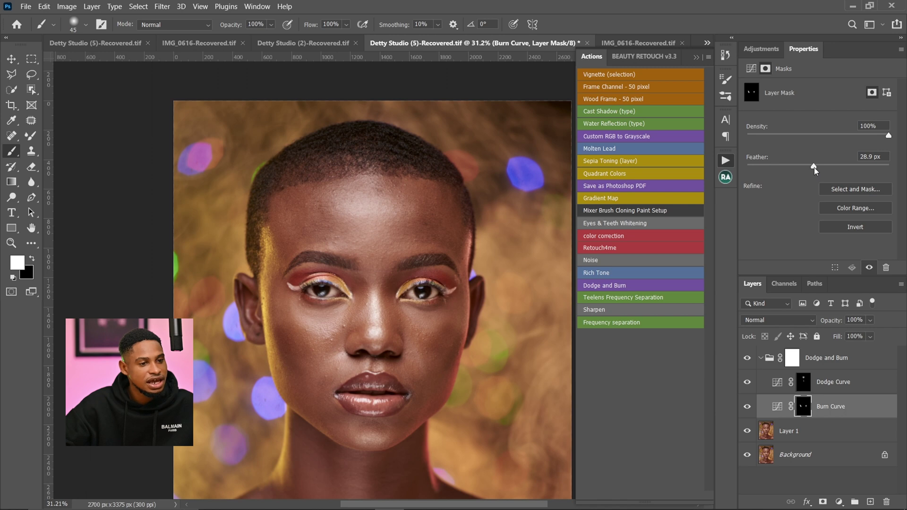
Collapse the Dodge and Burn group and toggle its visibility to compare the face before and after
left_click(761, 359)
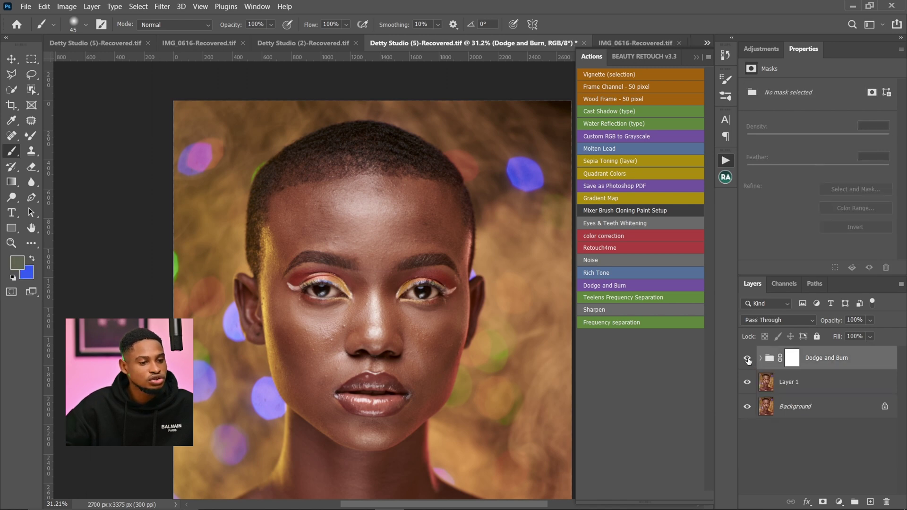
left_click(748, 359)
left_click(749, 358)
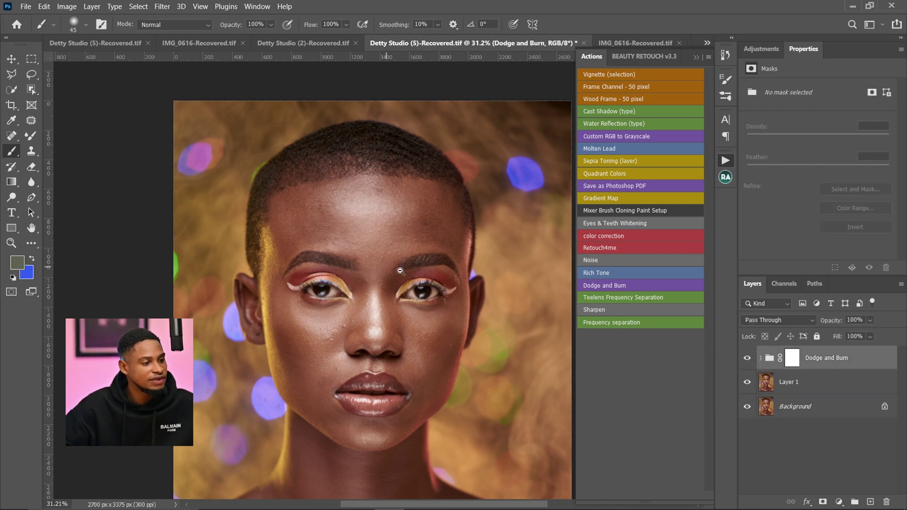
left_click_drag(401, 271, 423, 191)
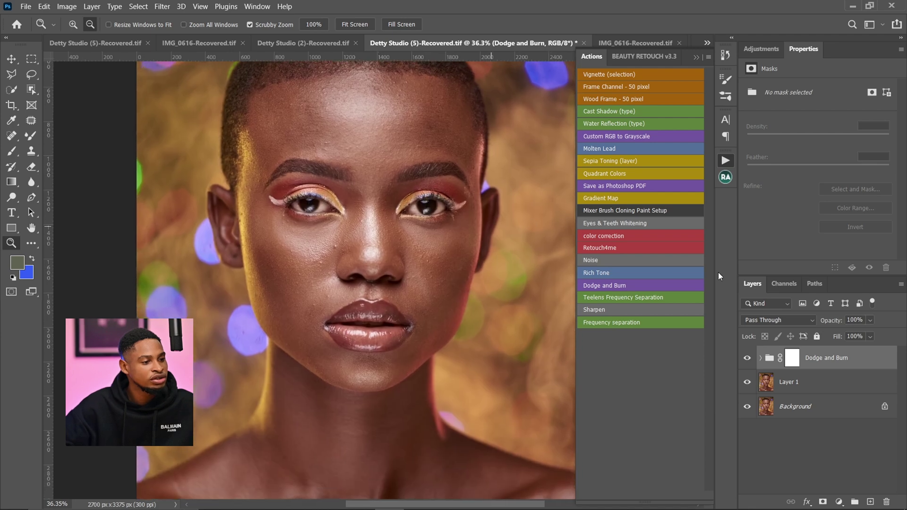
left_click(748, 360)
left_click(747, 360)
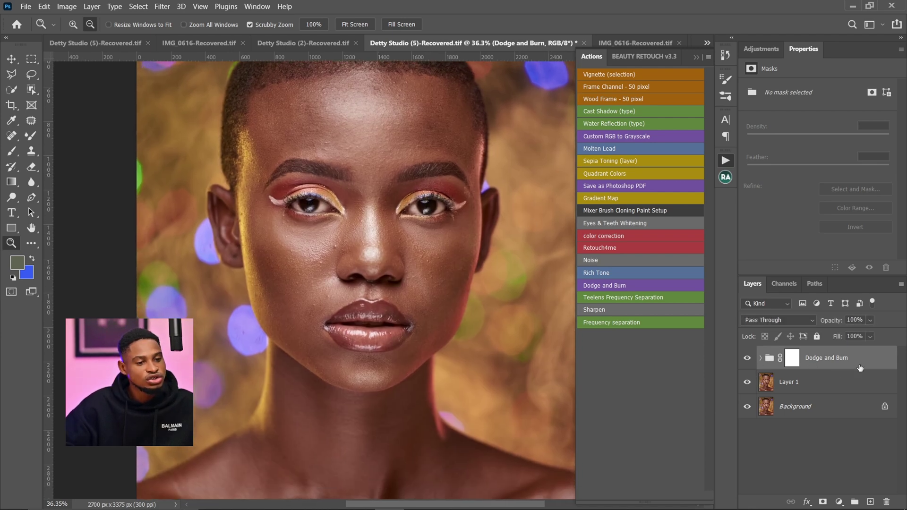
Delete the Dodge and Burn group and run the Eyes & Teeth Whitening action above Layer 1
mouse_move(860, 367)
left_mouse_down()
mouse_move(869, 472)
mouse_move(887, 502)
left_mouse_up()
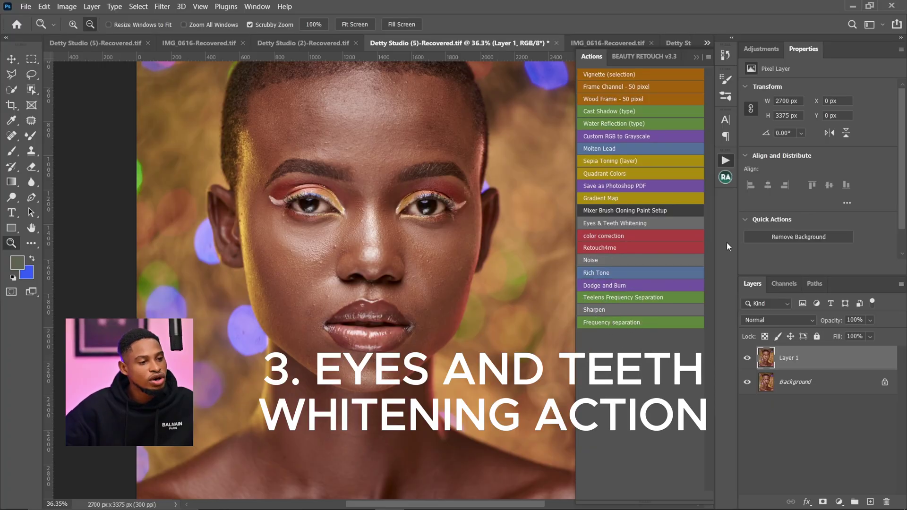
key("ctrl")
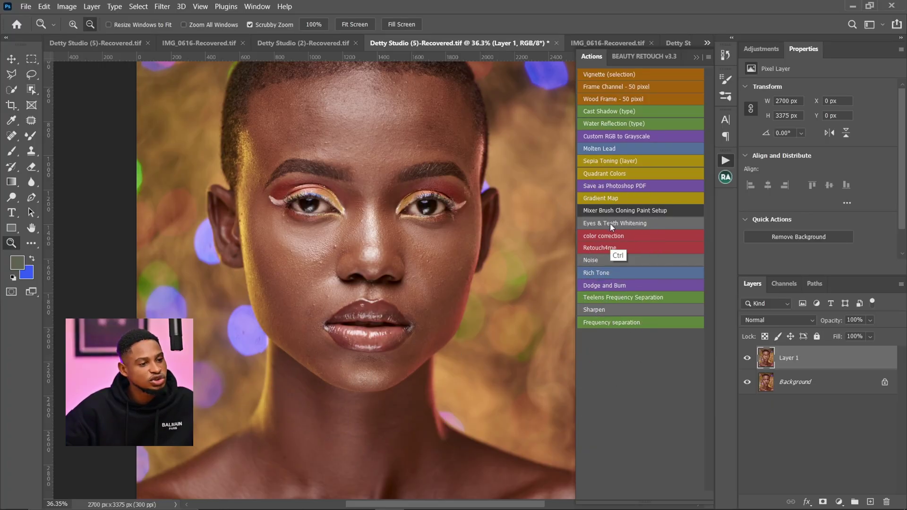
left_click(611, 223, "ctrl")
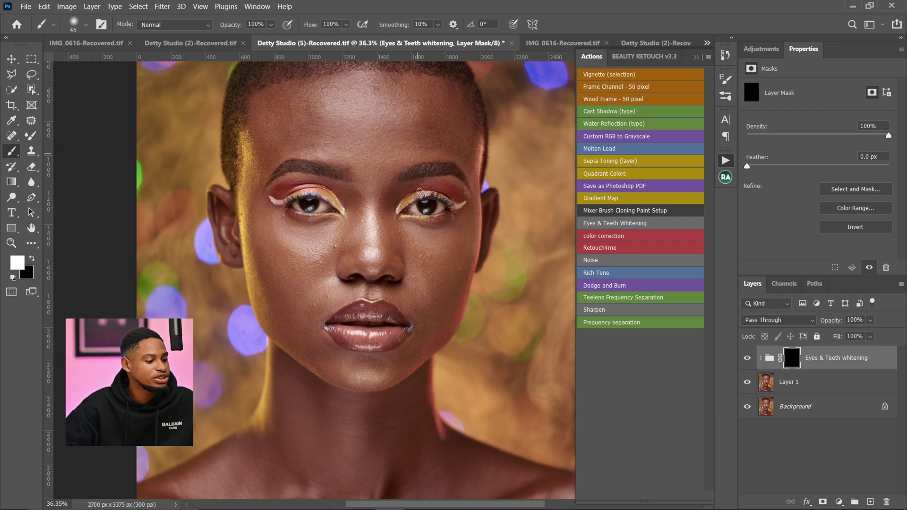
Paint white over the whites of both eyes on the Eyes & Teeth whitening mask with a size 15 brush
left_click_drag(435, 205, 475, 211)
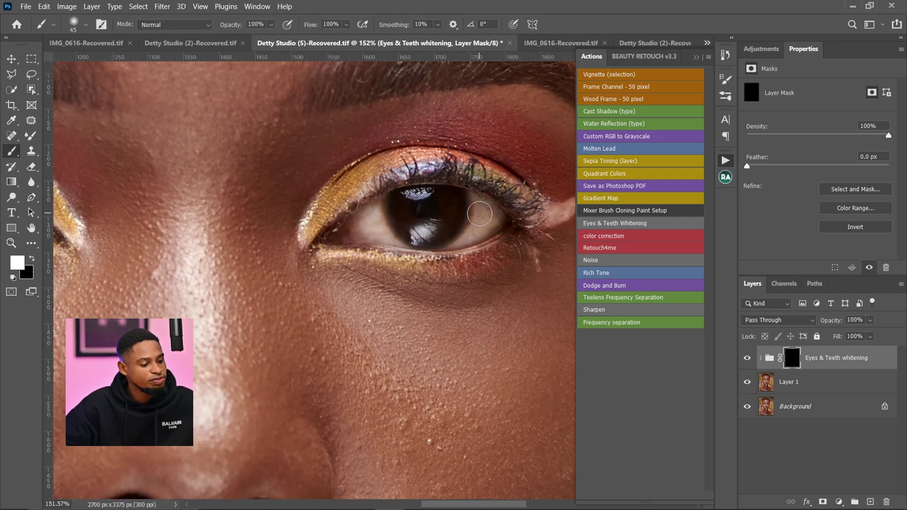
key("bracketleft")
key("bracketleft")
key("bracketleft")
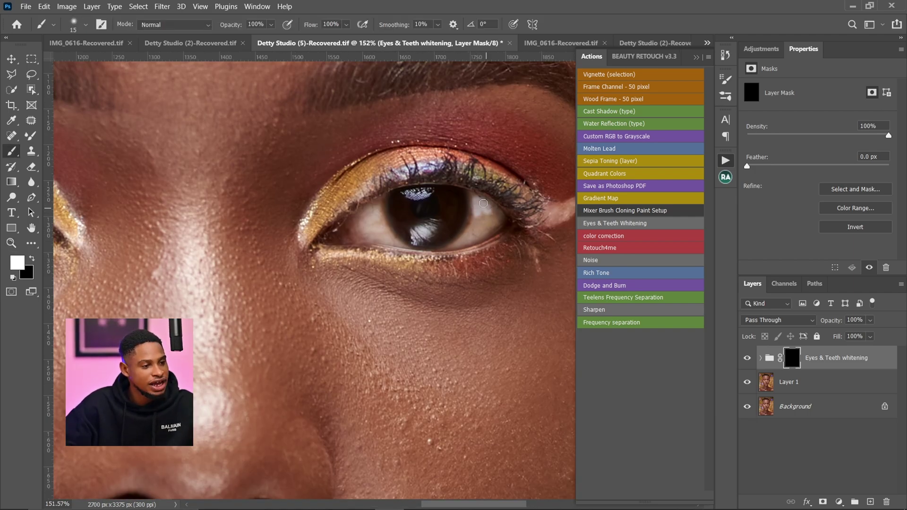
mouse_move(484, 204)
left_mouse_down()
mouse_move(477, 233)
mouse_move(478, 198)
mouse_move(475, 212)
mouse_move(483, 204)
mouse_move(498, 223)
mouse_move(468, 239)
left_mouse_up()
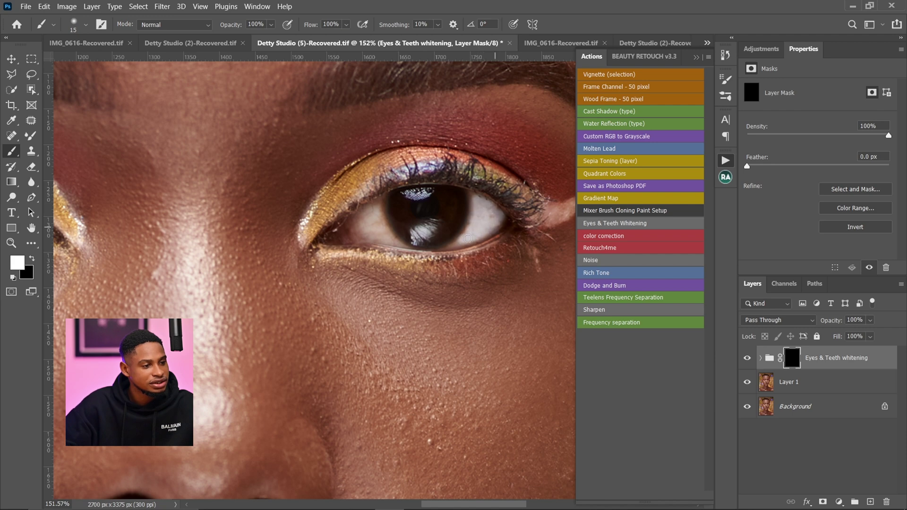
mouse_move(353, 218)
left_mouse_down()
mouse_move(376, 213)
mouse_move(395, 240)
mouse_move(361, 213)
left_mouse_up()
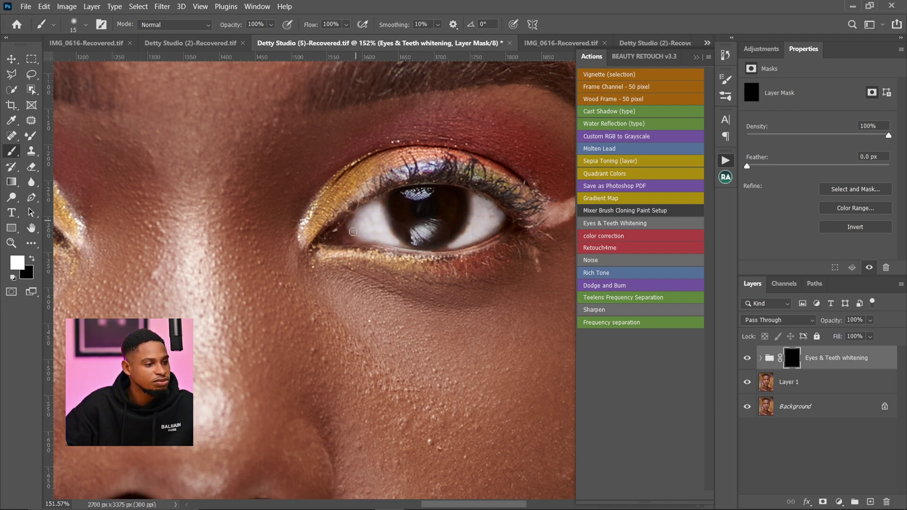
left_click_drag(288, 258, 575, 235)
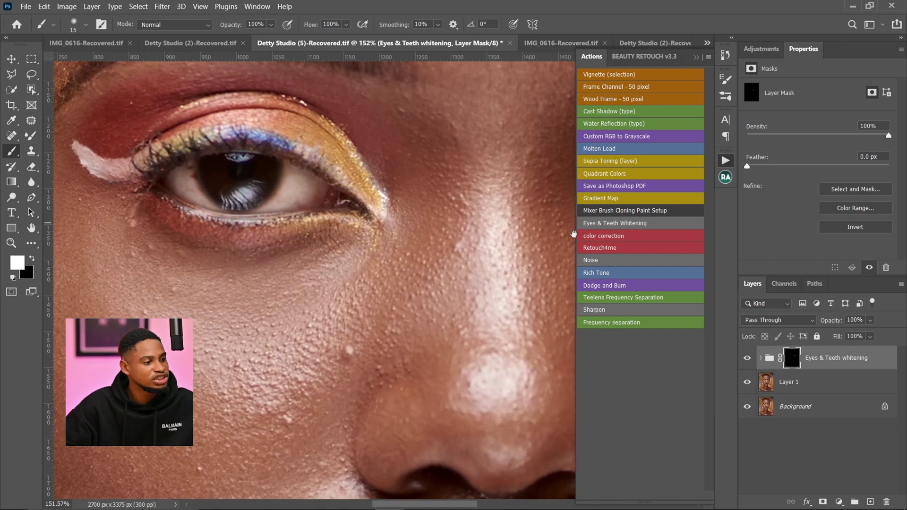
mouse_move(274, 200)
left_mouse_down()
mouse_move(285, 171)
mouse_move(263, 208)
mouse_move(208, 187)
left_mouse_up()
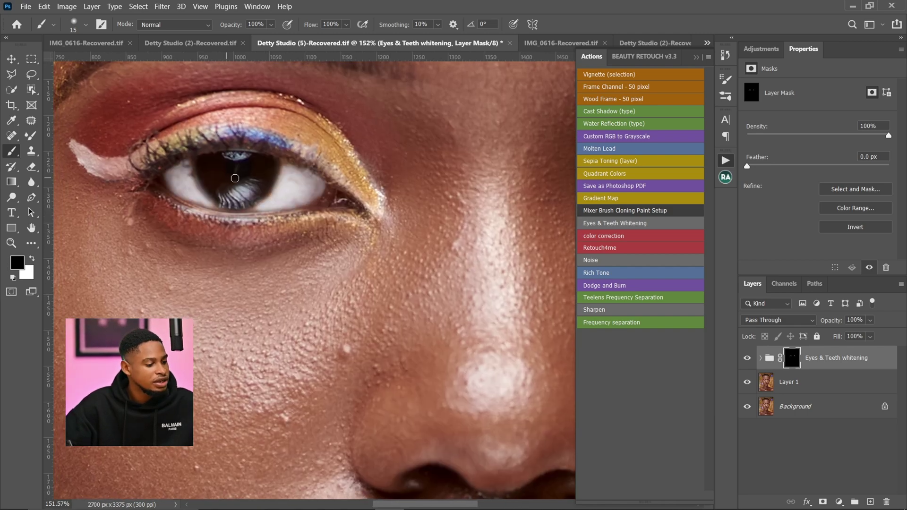
key("x")
Paint white over the visible teeth on the Eyes & Teeth whitening mask with a size 9 brush
left_click_drag(381, 279, 348, 3)
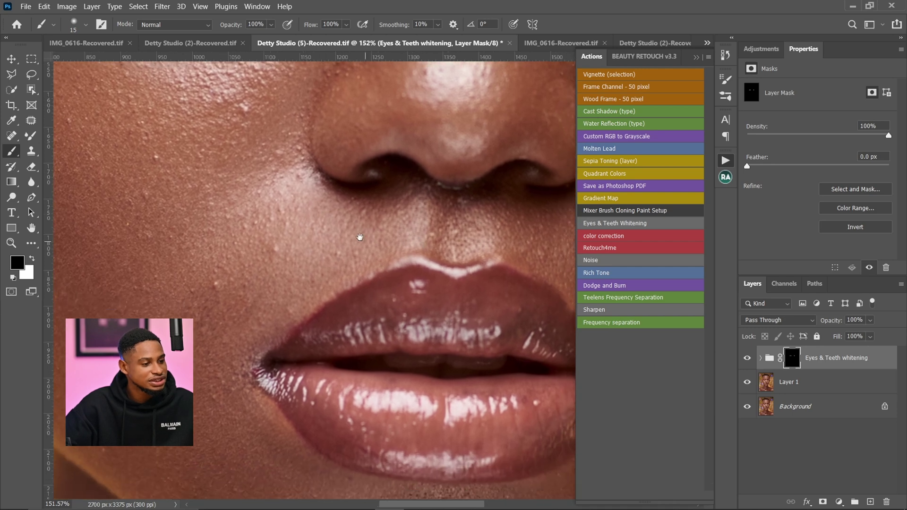
key("bracketleft")
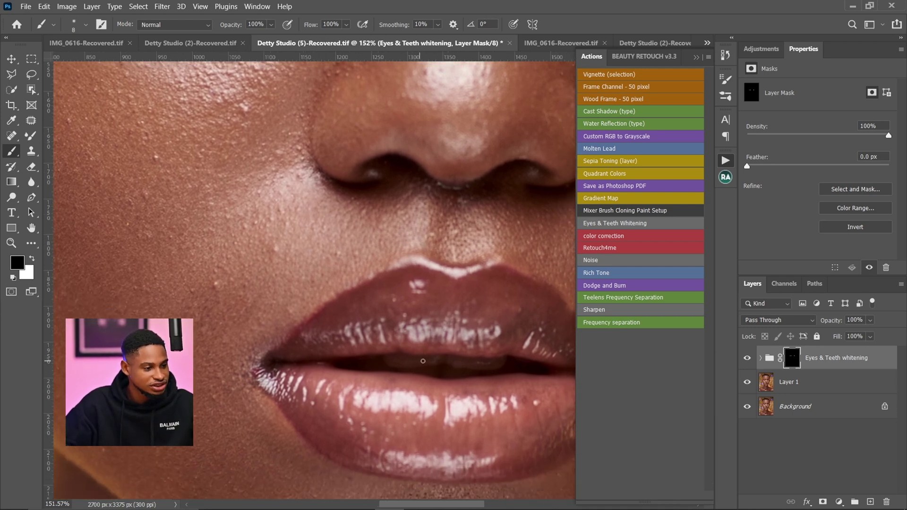
key("x")
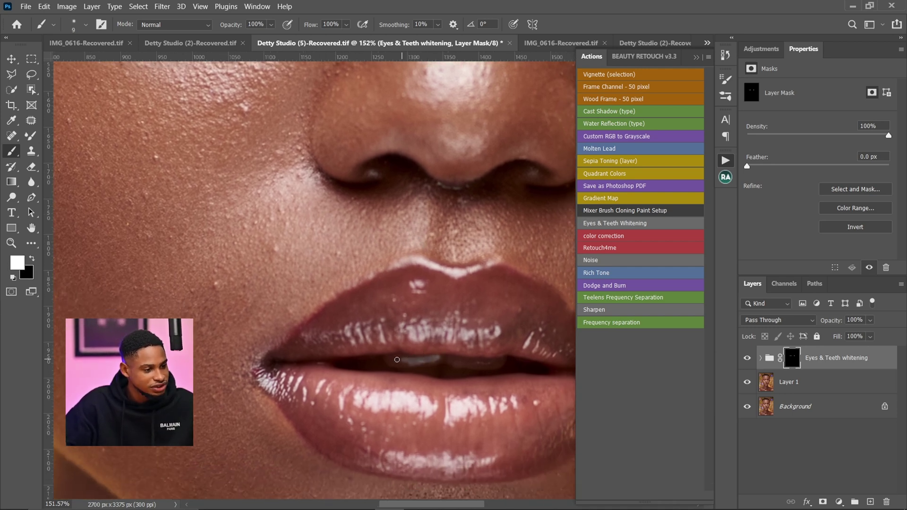
left_click_drag(478, 363, 485, 363)
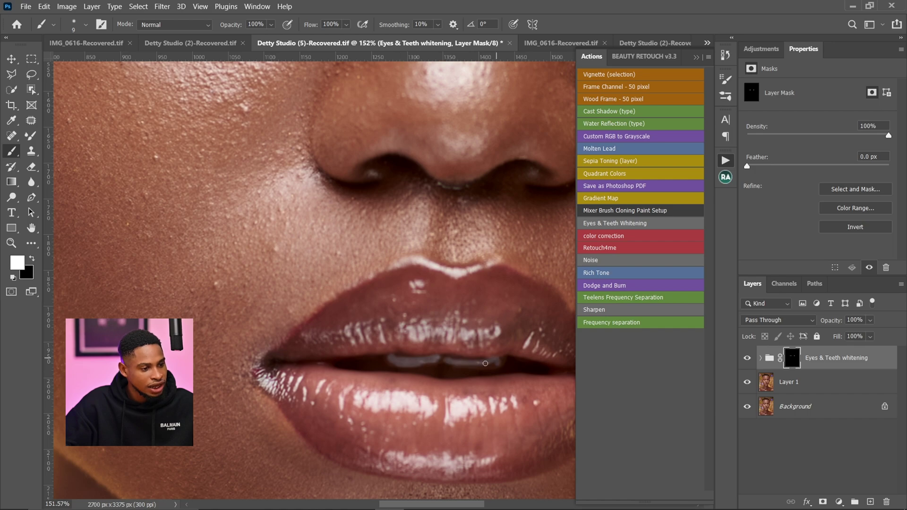
Feather the Eyes & Teeth whitening mask to 6.6 px and lower the group's opacity to 55%
key("ctrl+space")
mouse_move(419, 307)
left_mouse_down()
mouse_move(326, 330)
mouse_move(349, 330)
left_mouse_up()
key("space")
mouse_move(407, 258)
left_mouse_down()
mouse_move(341, 328)
mouse_move(334, 324)
left_mouse_up()
key("ctrl")
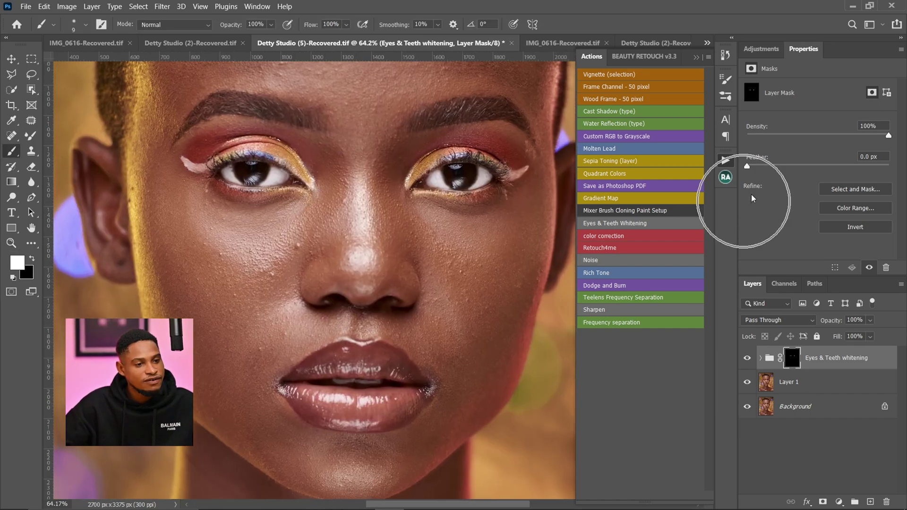
key("ctrl")
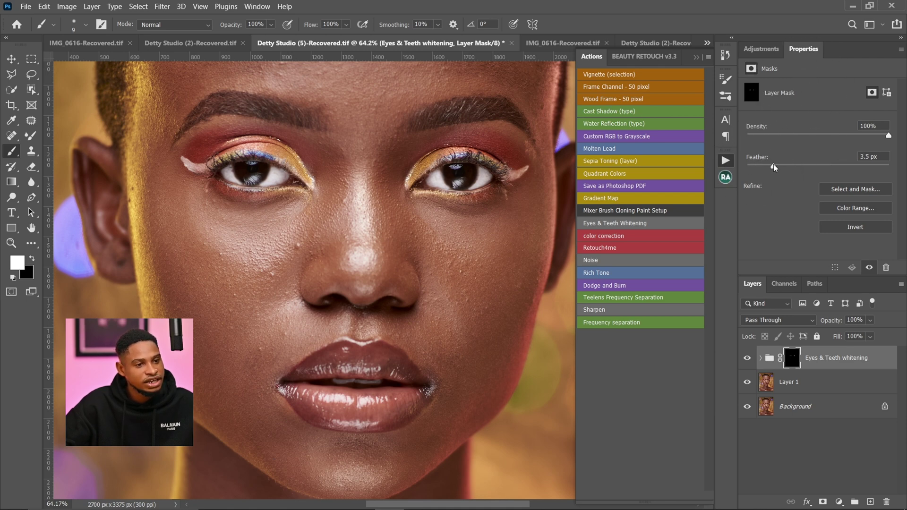
left_click_drag(790, 163, 792, 164)
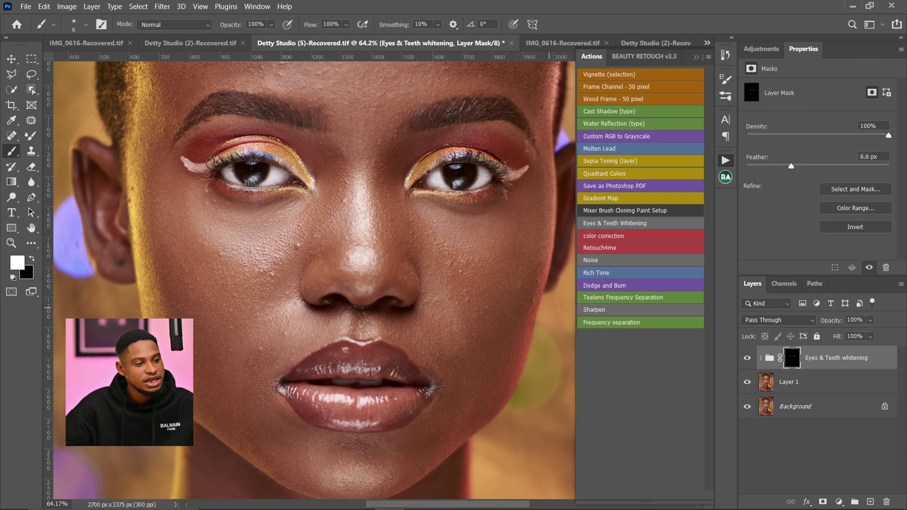
left_click(869, 320)
left_click_drag(857, 336, 855, 336)
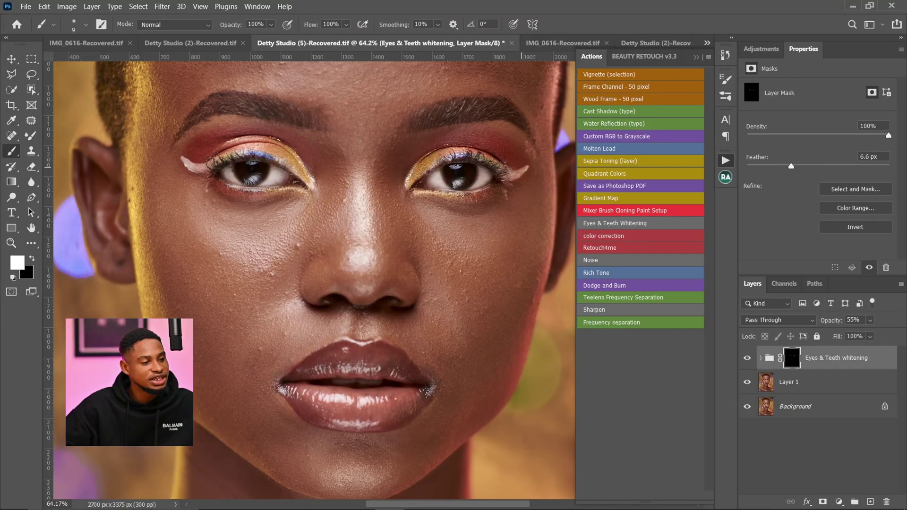
Delete the Eyes & Teeth whitening group
left_click_drag(402, 237, 350, 242)
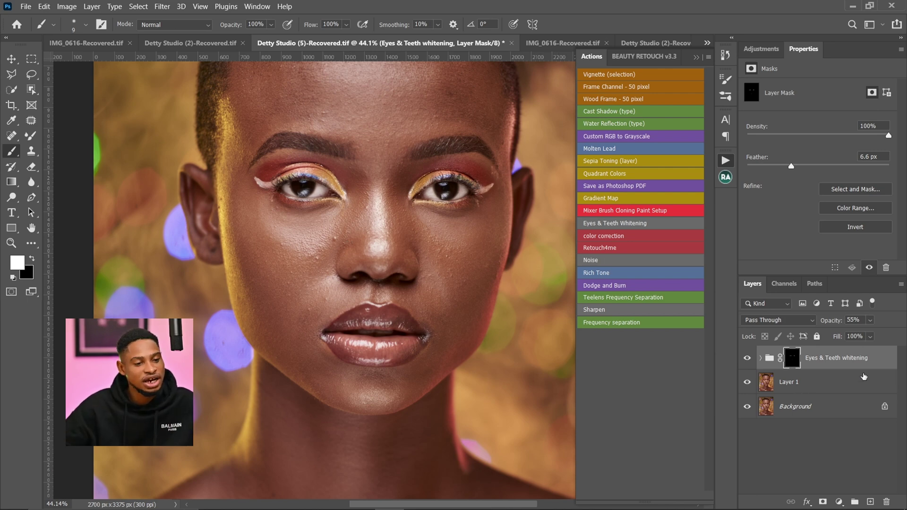
left_click_drag(871, 360, 885, 499)
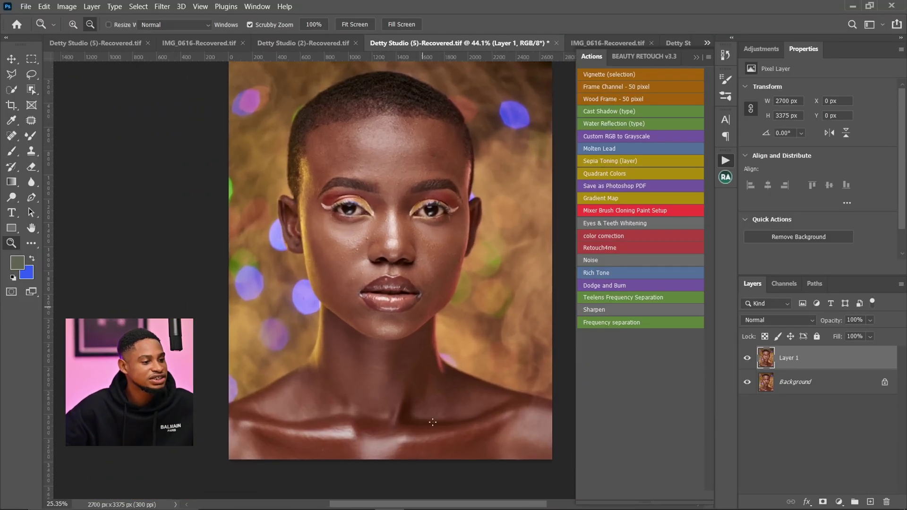
Run the color correction action on Layer 1 to add a masked gradient map above the portrait
key("b")
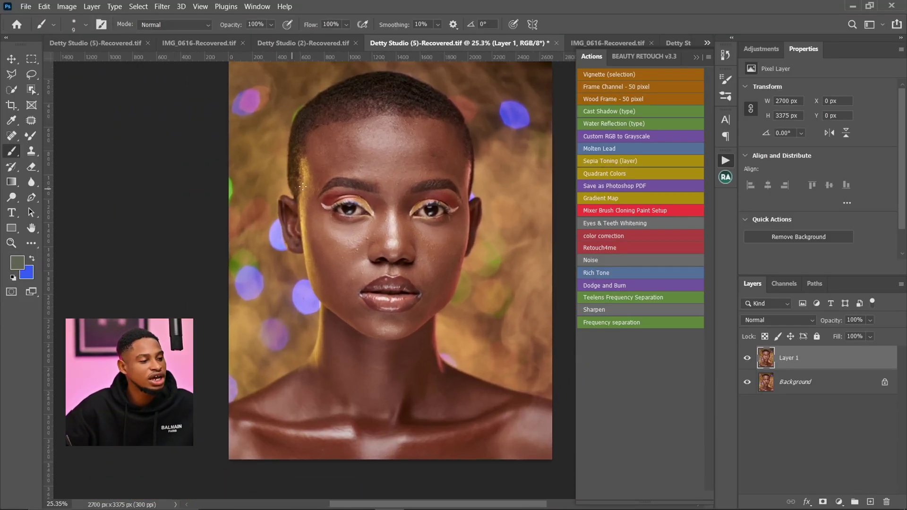
key("z")
mouse_move(391, 166)
left_mouse_down()
mouse_move(439, 165)
mouse_move(401, 167)
left_mouse_up()
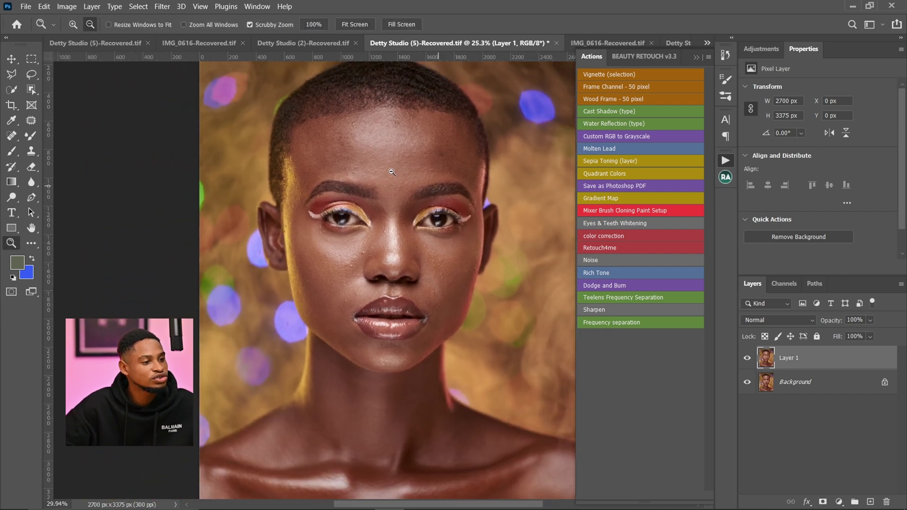
left_click_drag(382, 384, 376, 377)
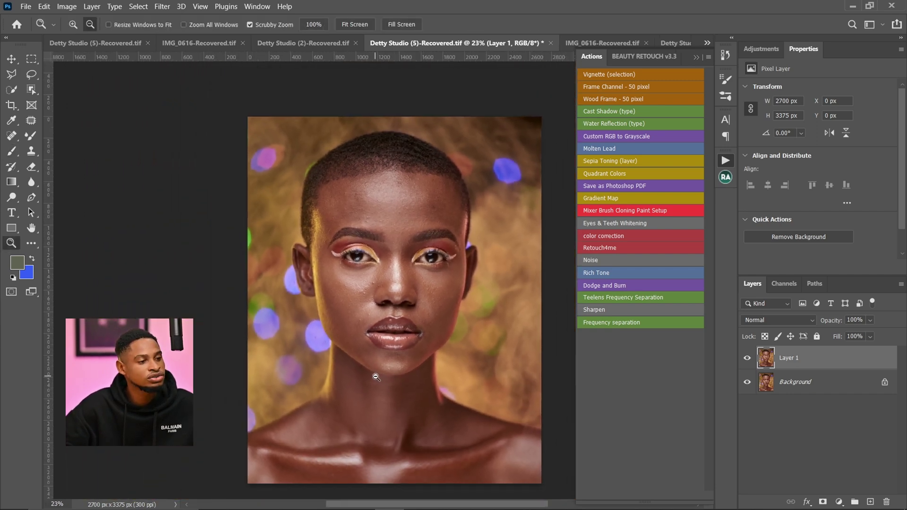
left_click_drag(433, 268, 398, 238)
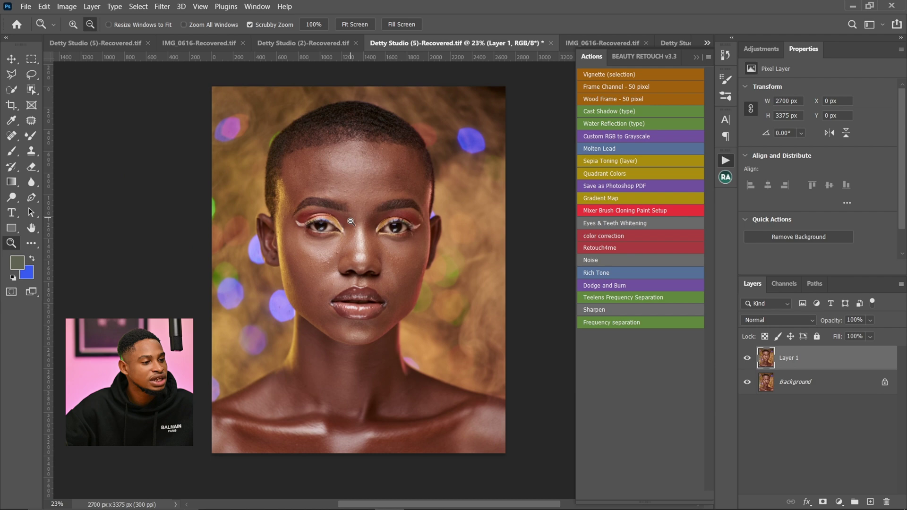
left_click(608, 237)
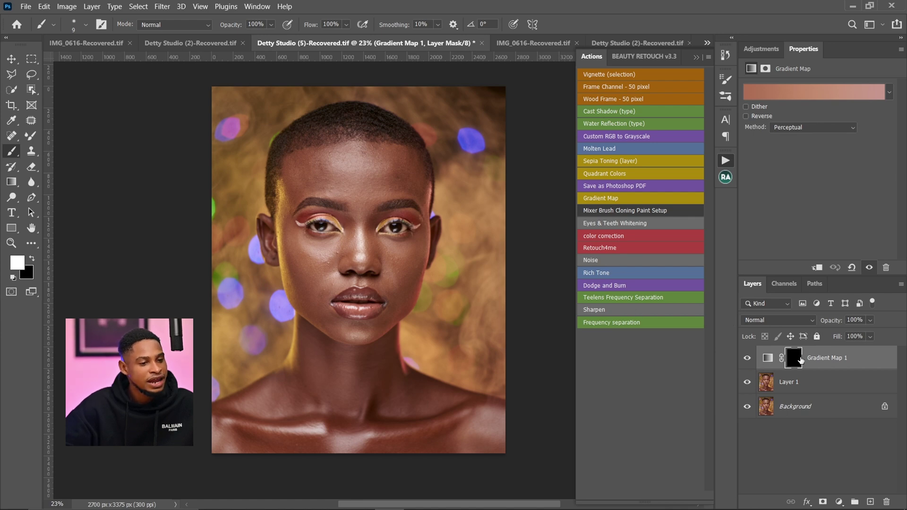
Open the gradient map adjustment's gradient for editing and move the Gradient Editor clear of the layer stack
left_click(768, 358)
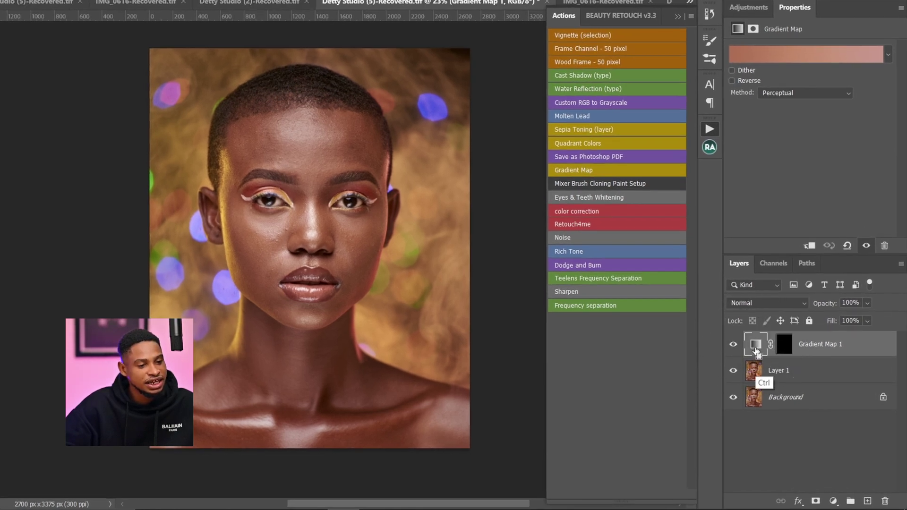
left_click(756, 351, "ctrl")
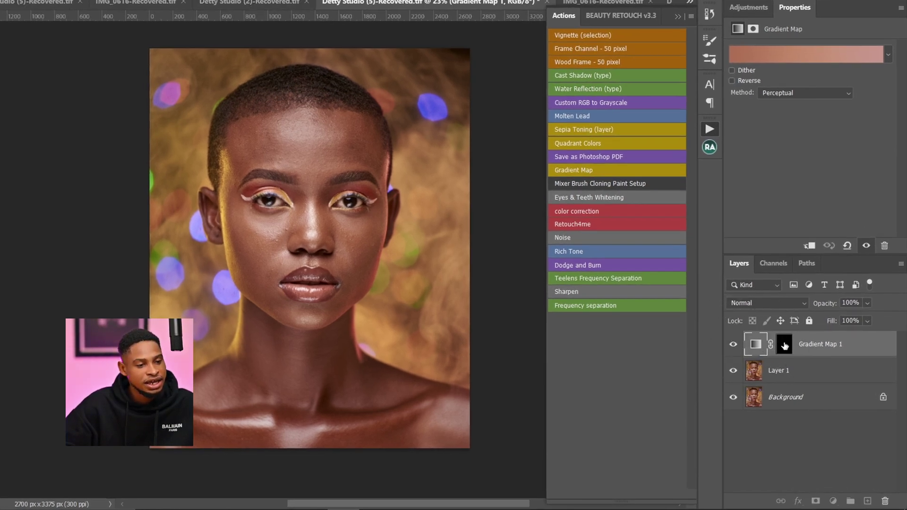
left_click(785, 347)
left_click(754, 341)
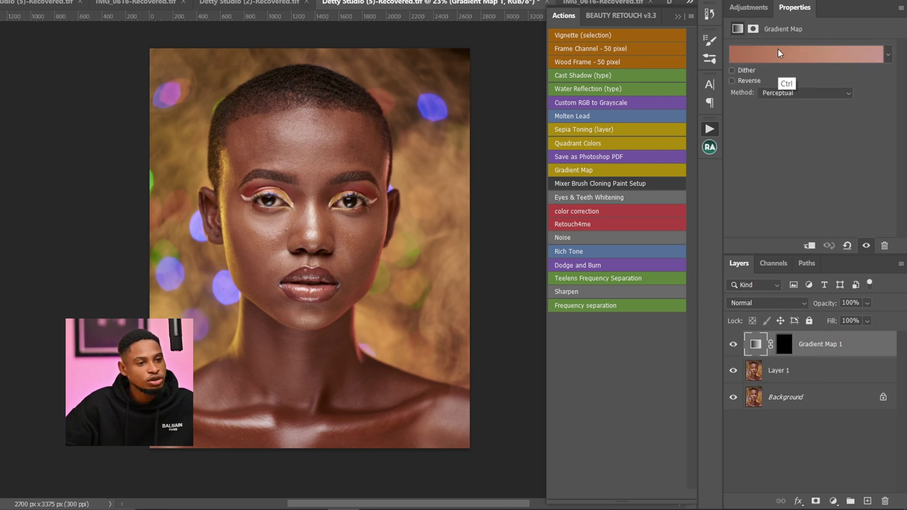
left_click(756, 344)
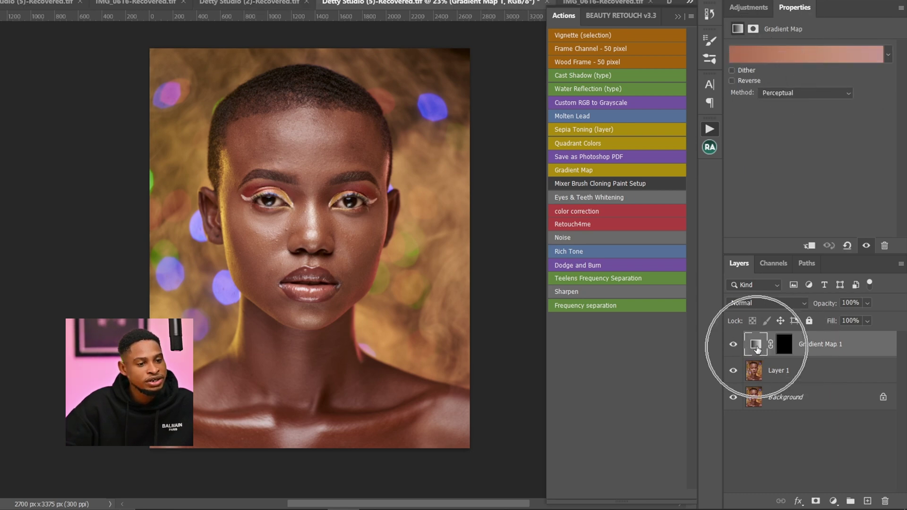
left_click(770, 49)
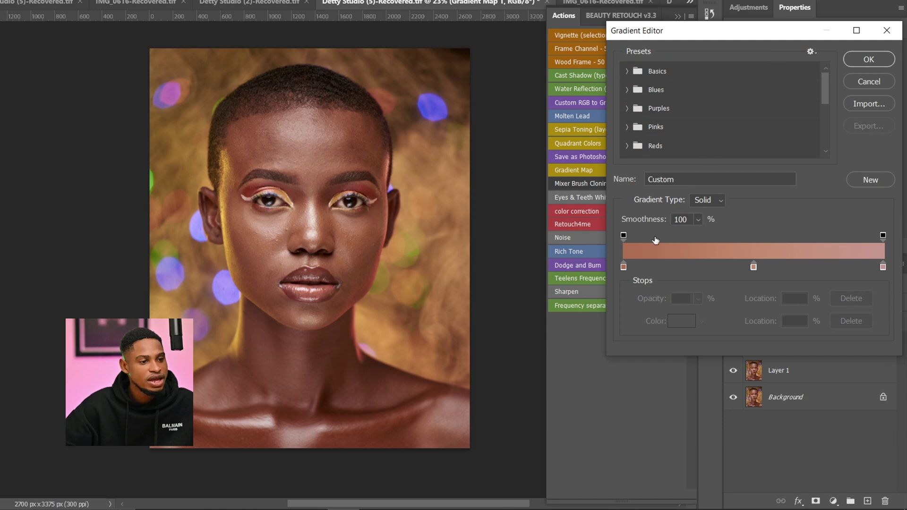
left_click_drag(725, 36, 573, 24)
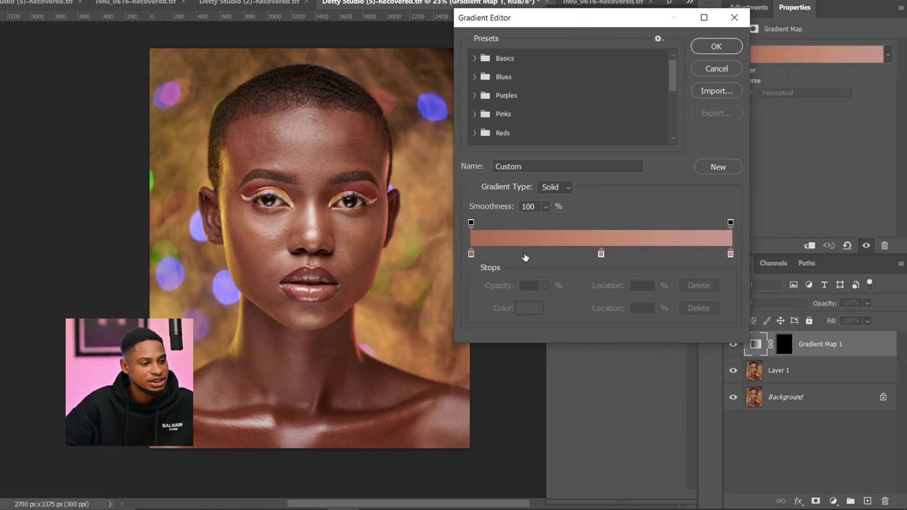
Set the gradient's stop at 0% to the shadow skin tone 704834, sampled from the darker cheek beside the mouth
left_click(471, 253)
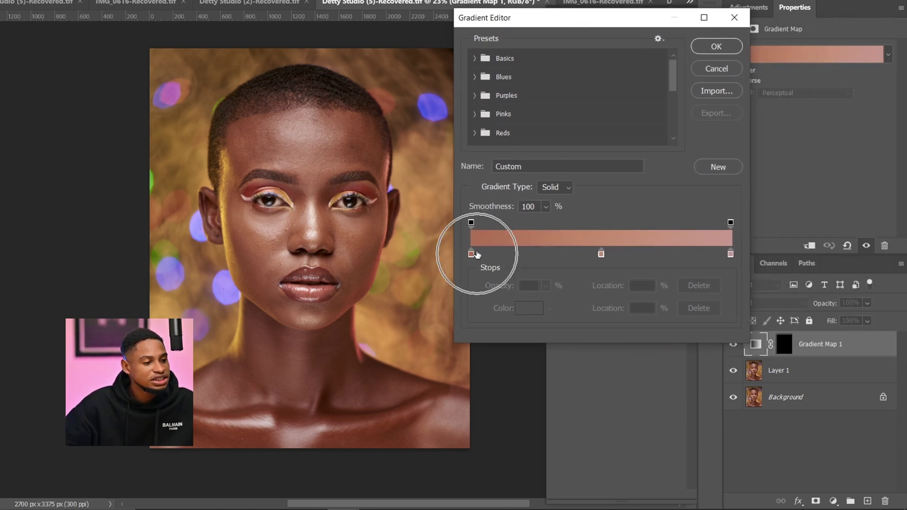
left_click(601, 254)
left_click(731, 254)
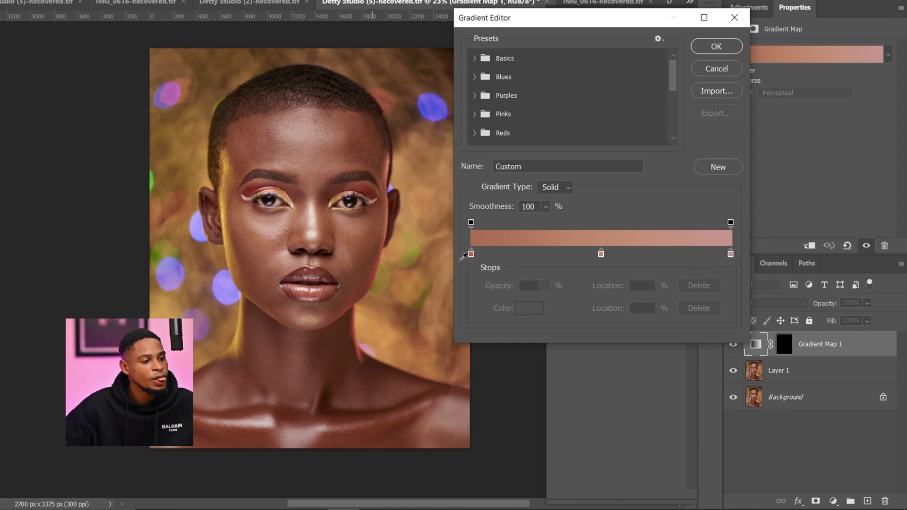
left_click(471, 255)
left_click(471, 255)
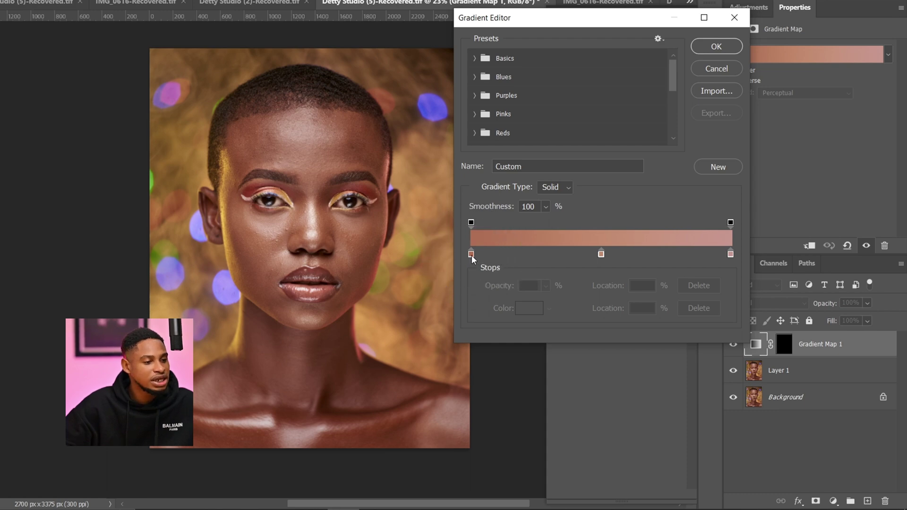
left_click(471, 255)
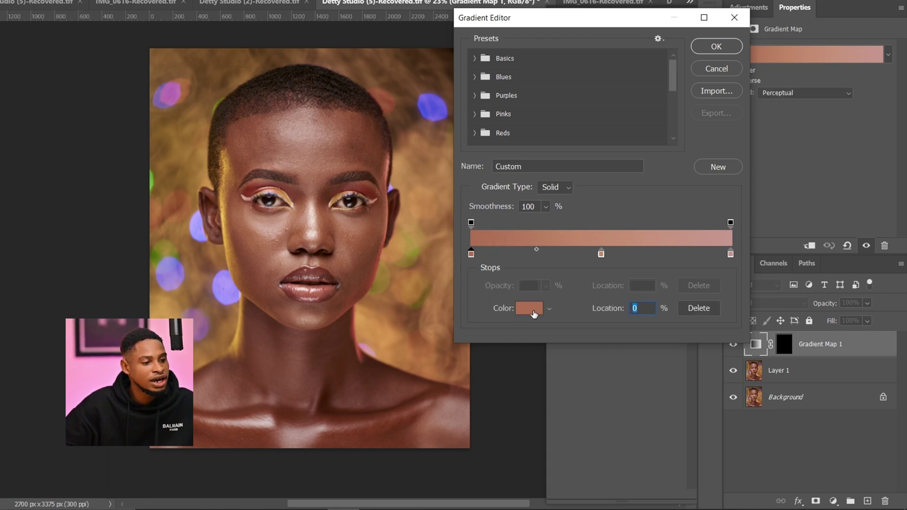
left_click(530, 314)
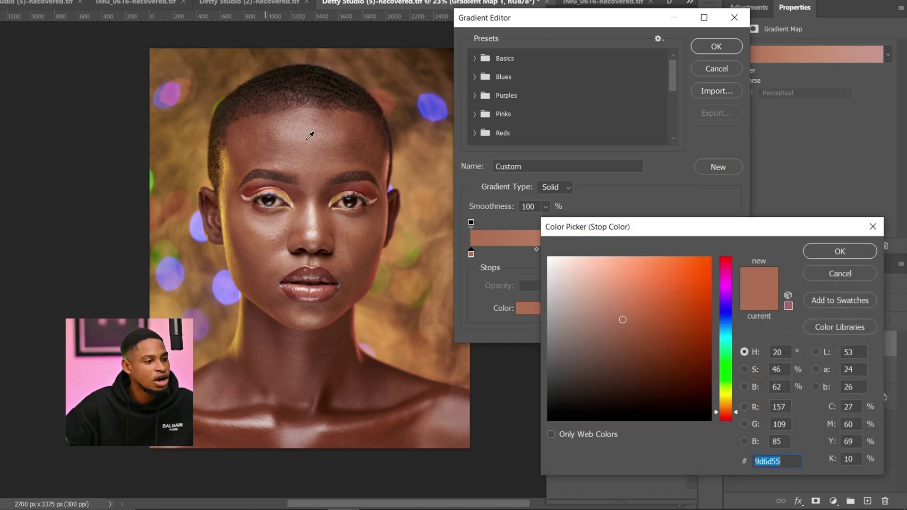
key("ctrl")
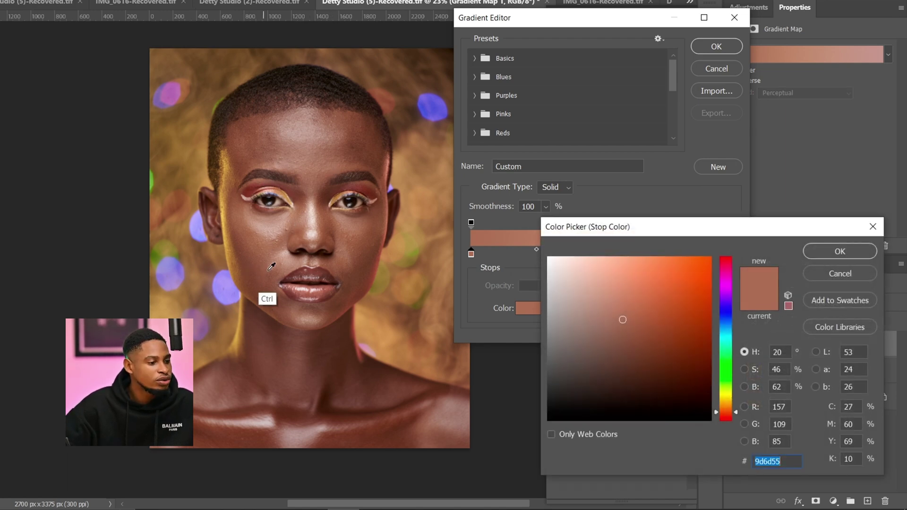
key("ctrl")
key("ctrl")
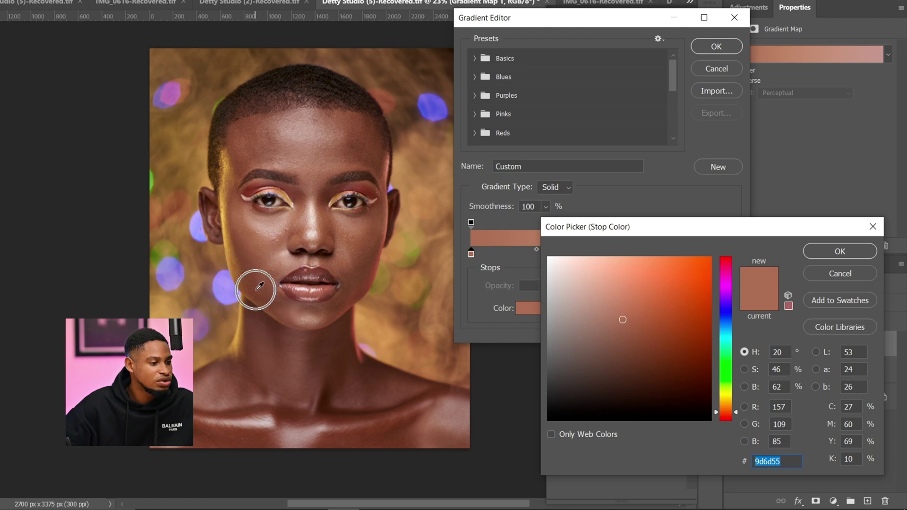
left_click(254, 288)
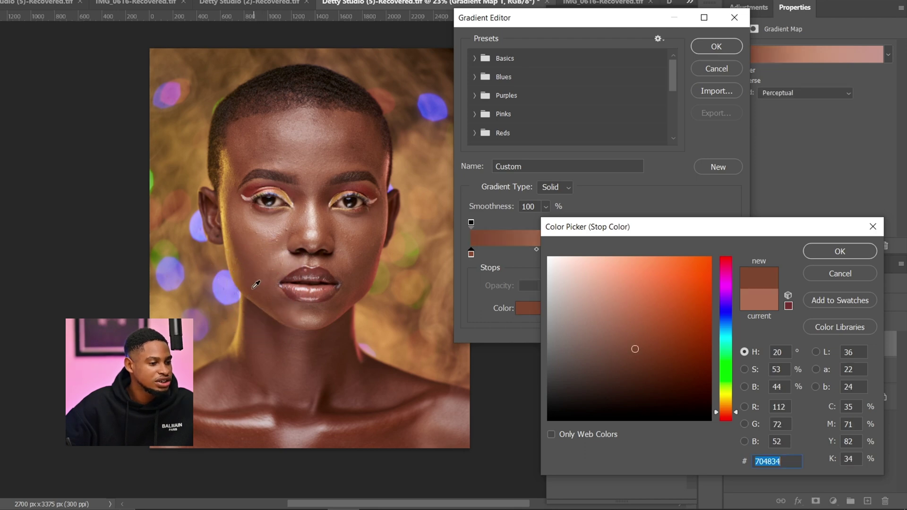
left_click(821, 256)
Set the gradient's 50% color stop to the midtone skin color sampled from the lower forehead above the brow
key("ctrl")
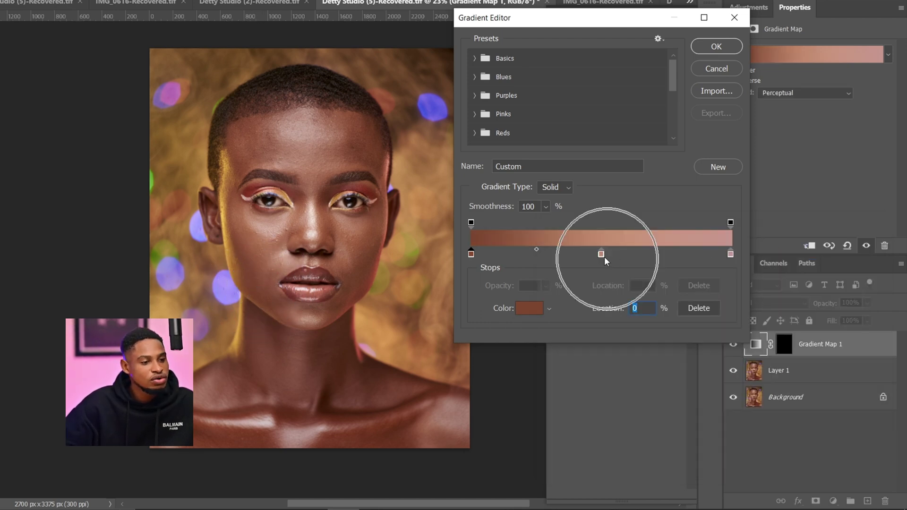
left_click(601, 255)
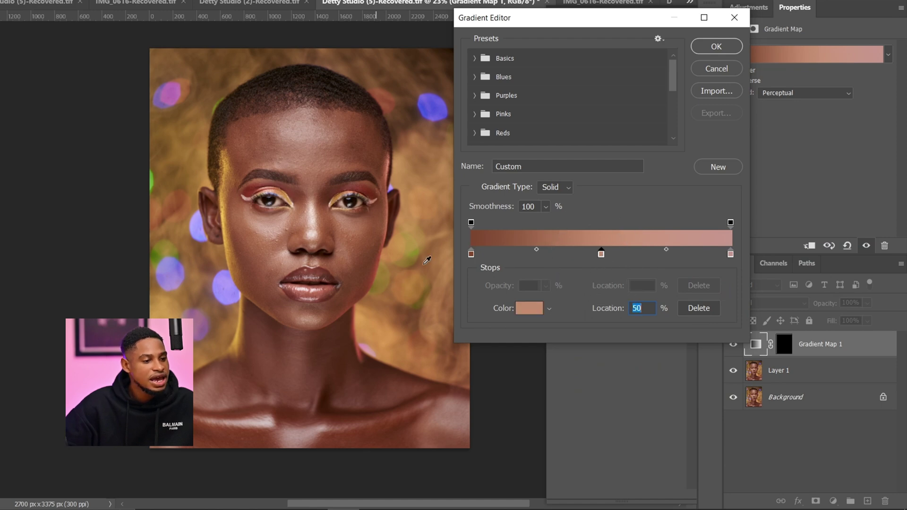
key("ctrl")
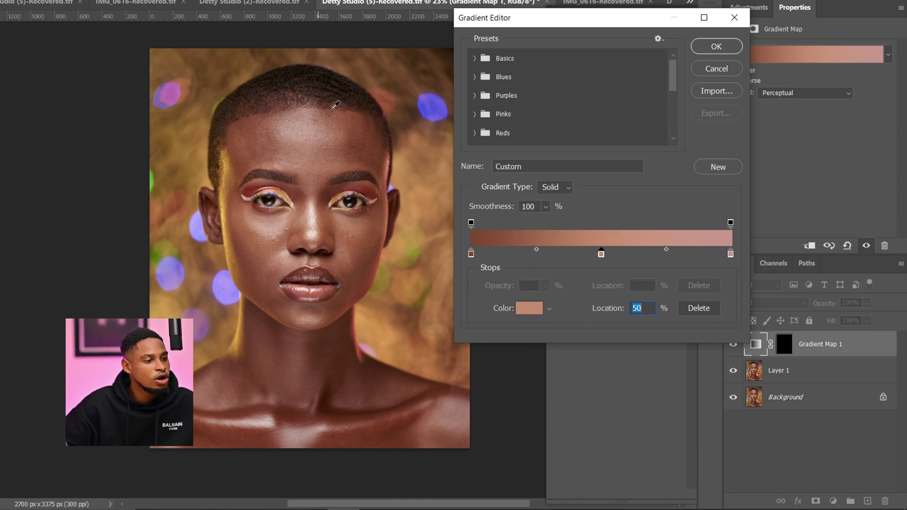
key("ctrl")
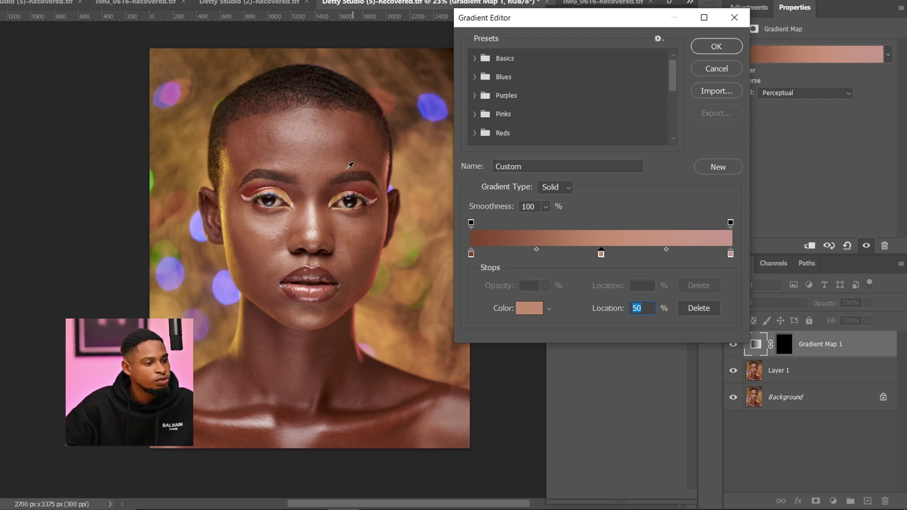
key("ctrl")
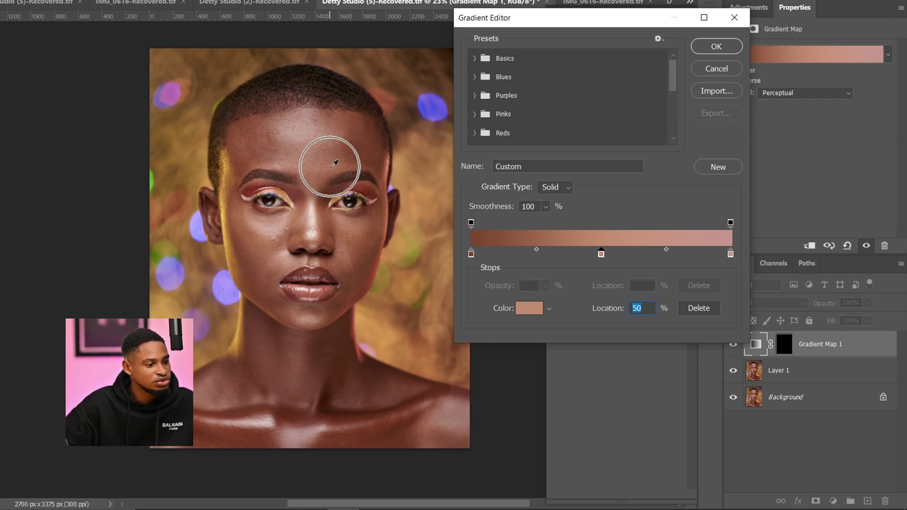
key("ctrl")
left_click(335, 164)
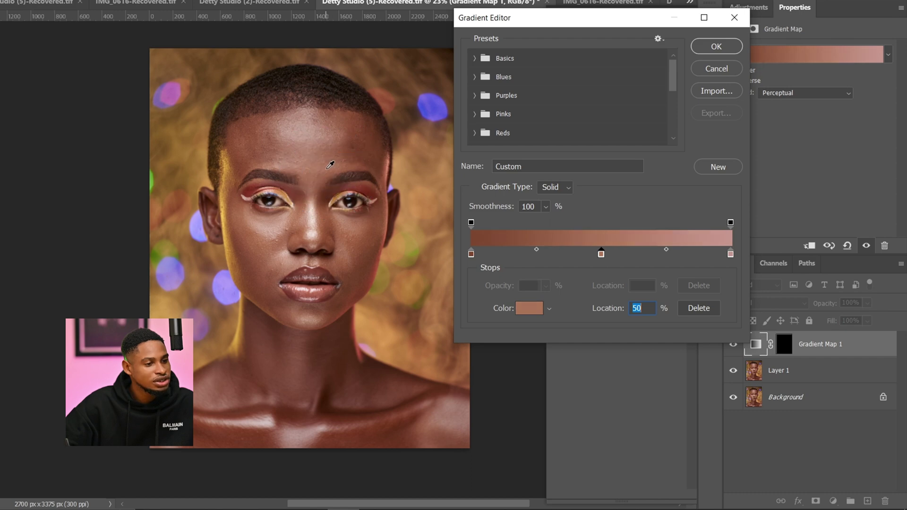
key("ctrl")
Set the gradient's 100% color stop to the highlight color sampled from the nose and accept the edited gradient
left_click(730, 254)
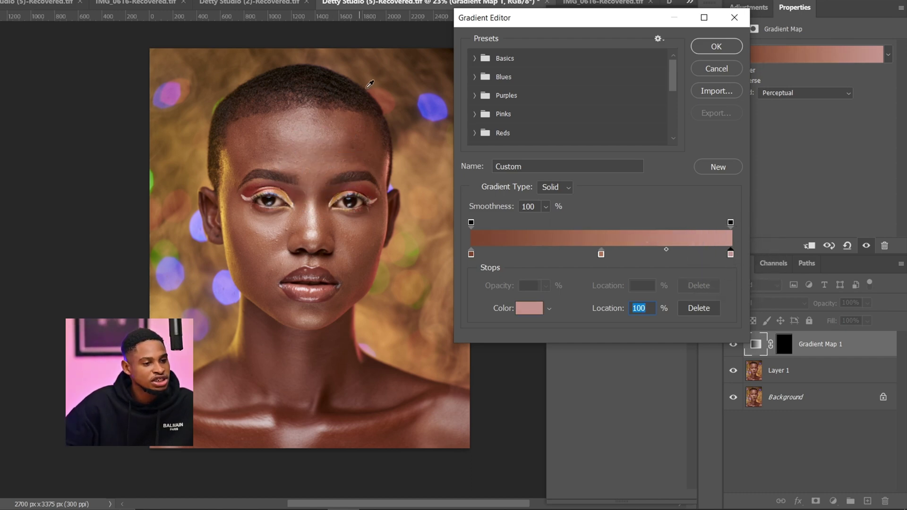
key("ctrl")
key("ctrl")
key("ctrl")
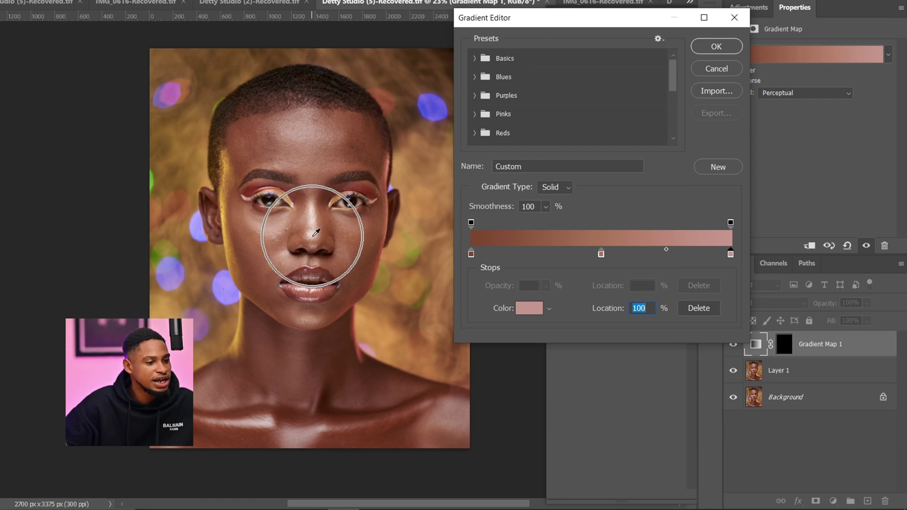
left_click(314, 235)
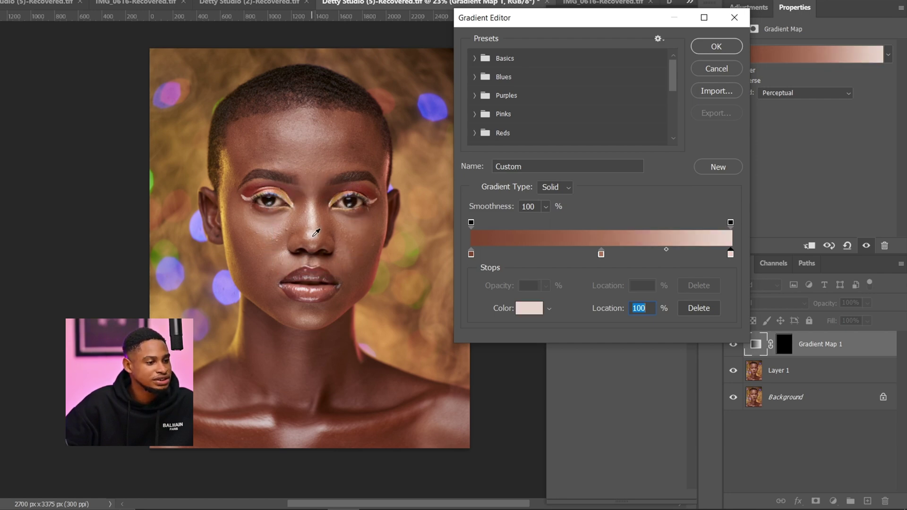
key("ctrl")
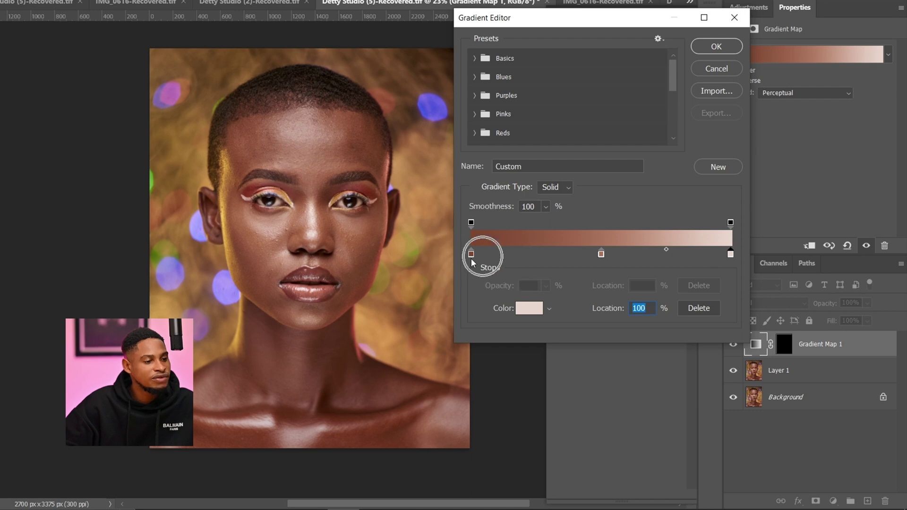
key("ctrl")
key("ctrl")
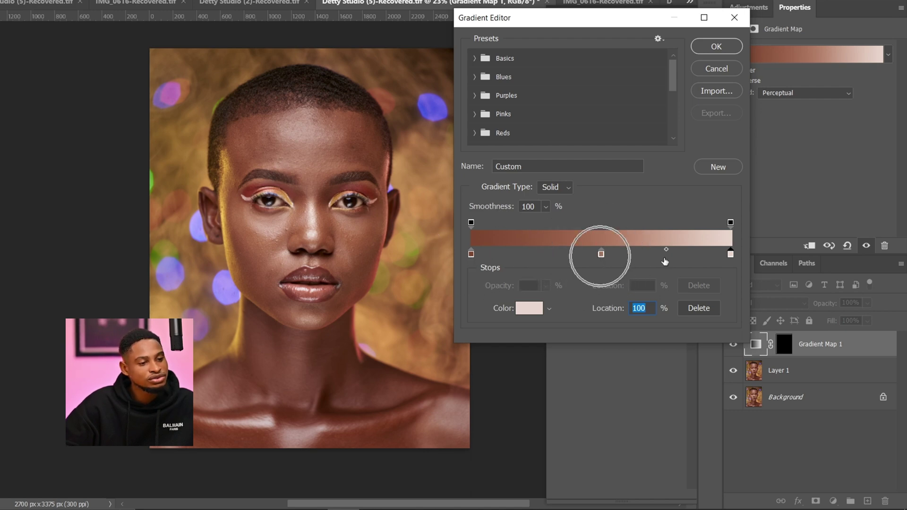
key("ctrl")
key("ctrl")
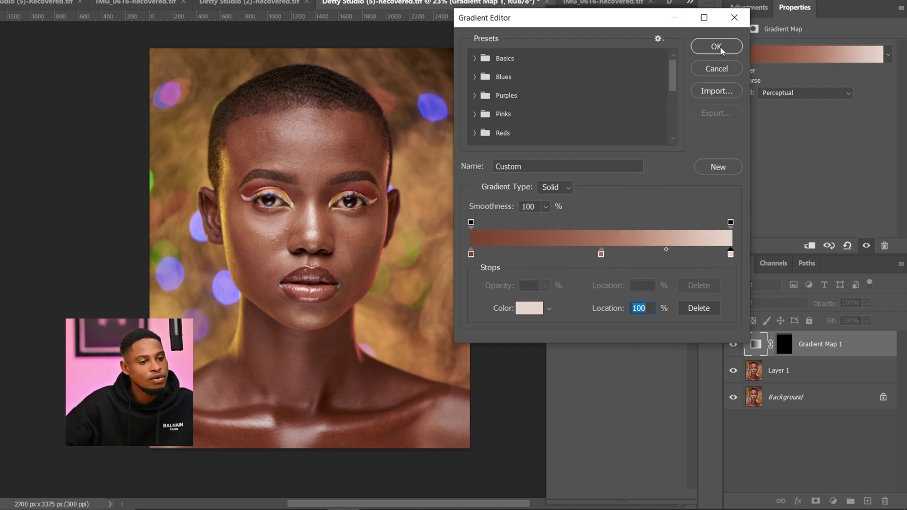
left_click(718, 47)
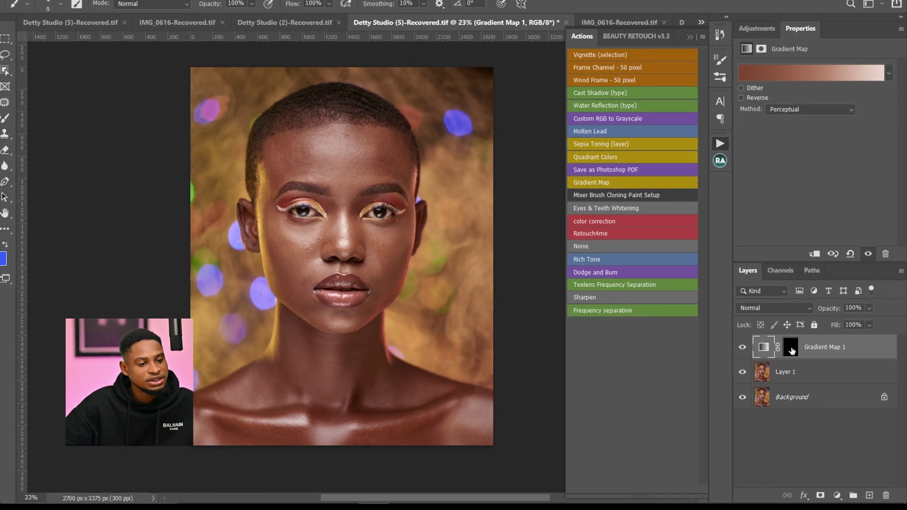
Paint white across the forehead on the Gradient Map 1 layer mask to reveal the skin correction there
left_click(784, 344)
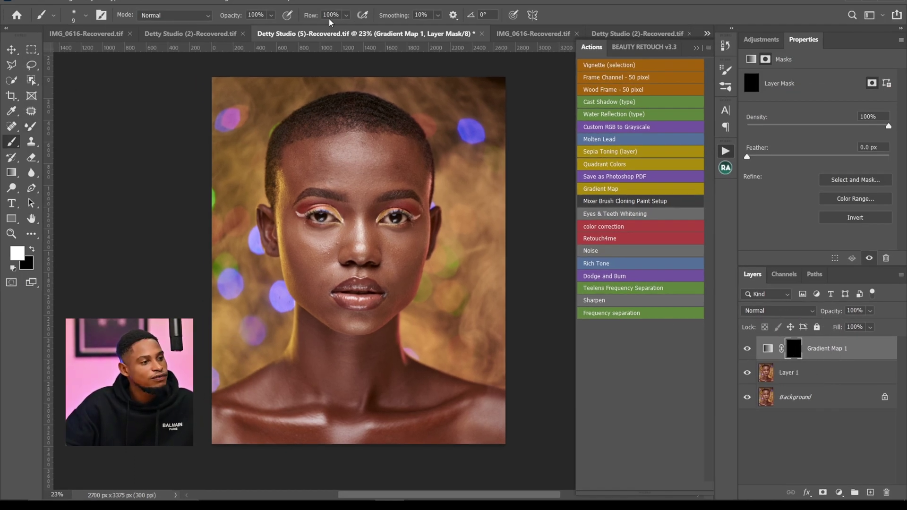
key("ctrl")
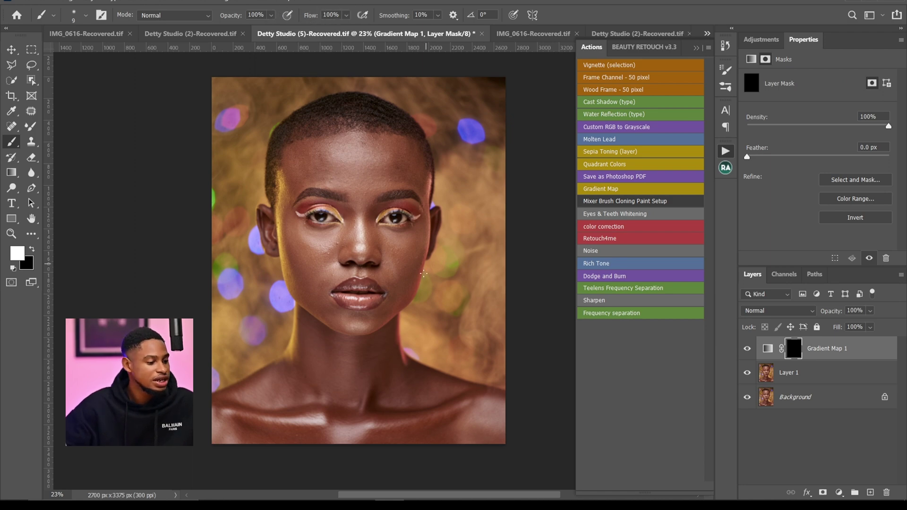
key("z")
mouse_move(351, 252)
left_mouse_down()
mouse_move(396, 244)
mouse_move(374, 242)
left_mouse_up()
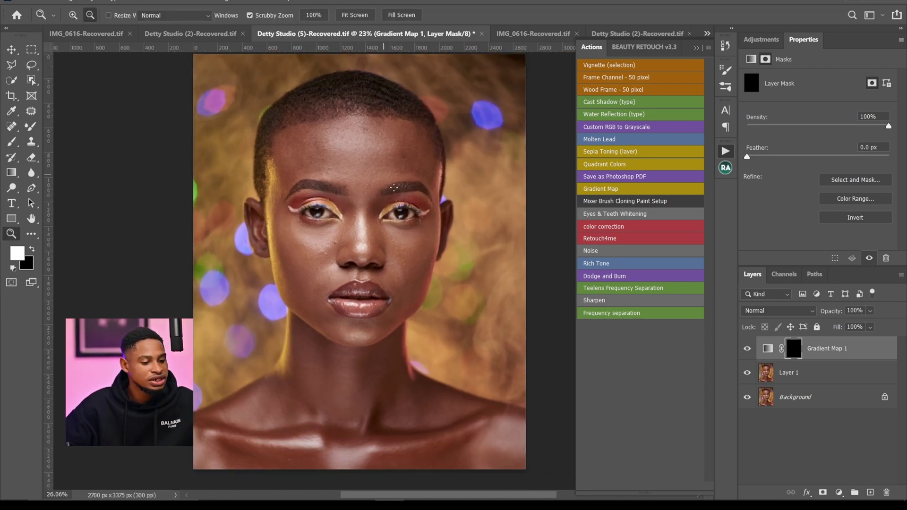
key("b")
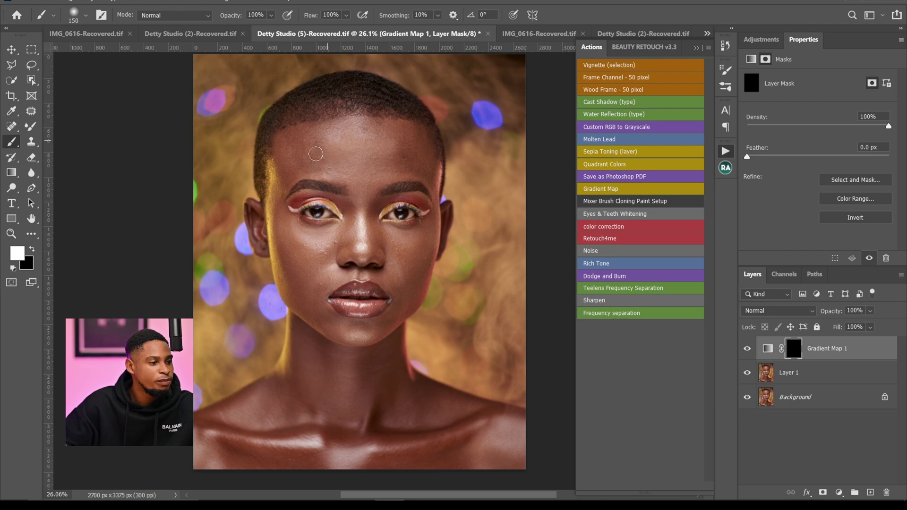
mouse_move(315, 154)
left_mouse_down()
mouse_move(292, 141)
mouse_move(352, 161)
mouse_move(417, 144)
mouse_move(428, 173)
mouse_move(409, 192)
left_mouse_up()
key("alt+space")
key("z")
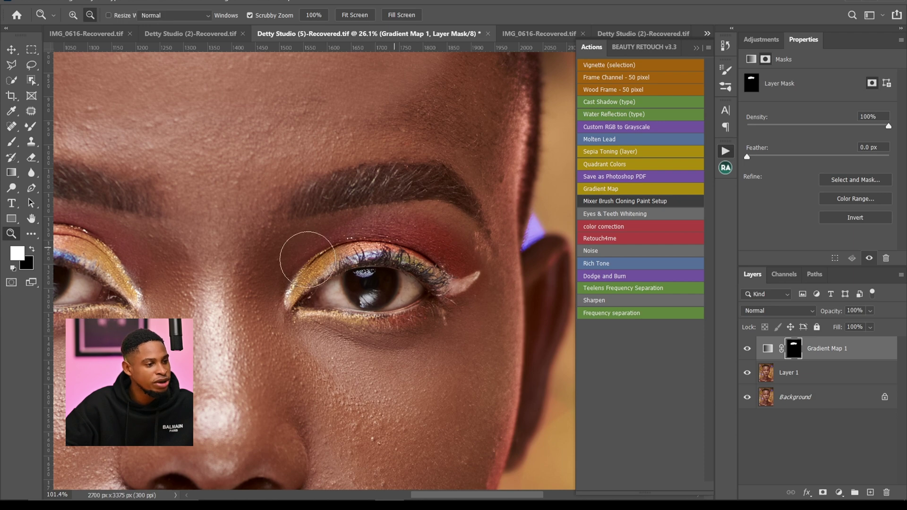
left_click_drag(442, 235, 380, 208)
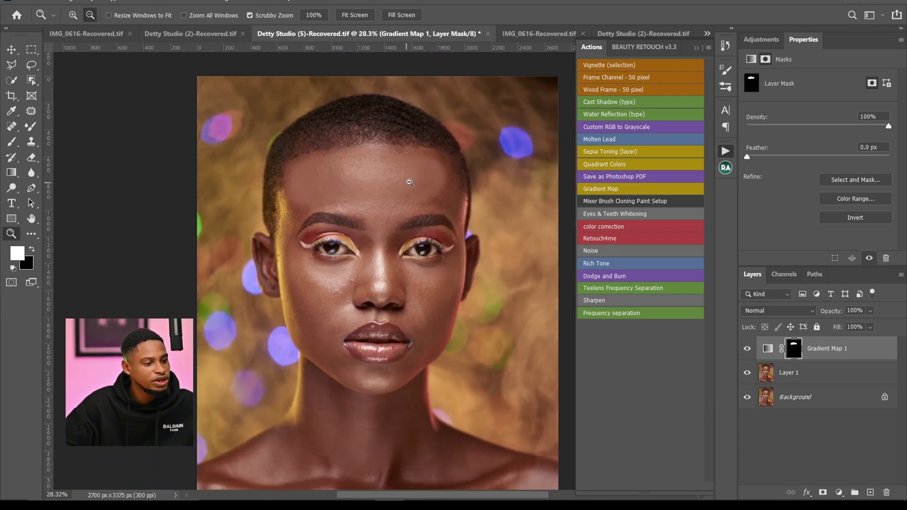
Extend the white painting on the gradient map's mask down along the bridge of the nose
key("b")
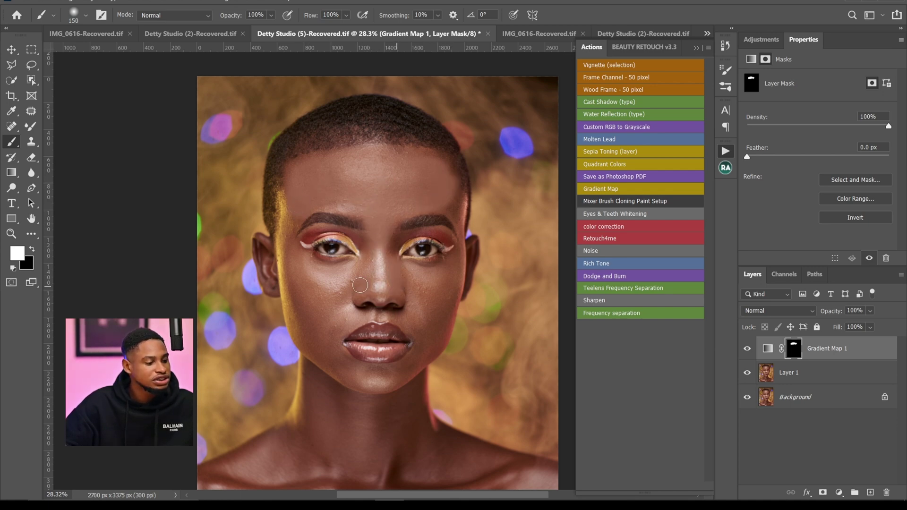
key("z")
mouse_move(323, 339)
left_mouse_down()
mouse_move(308, 339)
mouse_move(348, 339)
left_mouse_up()
key("b")
left_click_drag(414, 360, 416, 200)
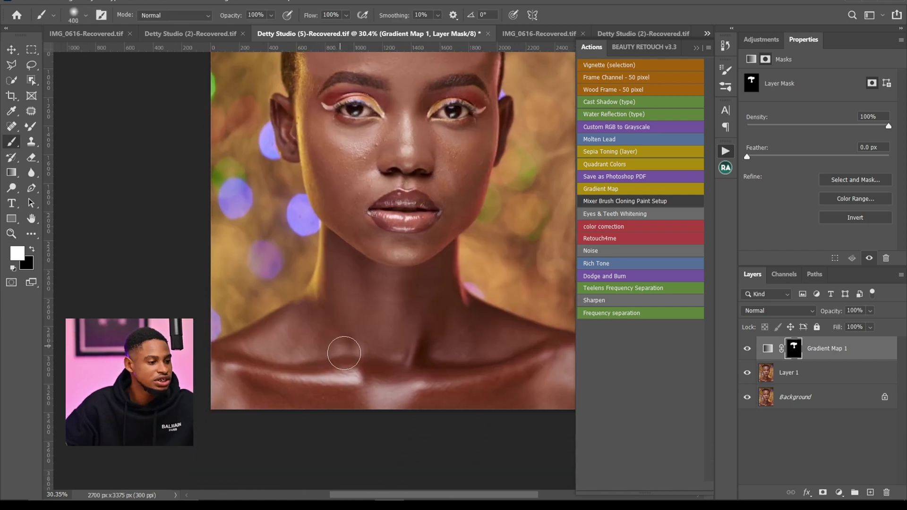
Paint the gradient map's mask white over the shoulder, chest and neck on the yellow-lit side, using a large soft brush
key("bracketright")
key("bracketright")
key("bracketright")
mouse_move(348, 348)
left_mouse_down()
mouse_move(314, 370)
mouse_move(259, 356)
left_mouse_up()
key("bracketleft")
mouse_move(326, 293)
left_mouse_down()
mouse_move(346, 265)
mouse_move(406, 319)
mouse_move(345, 360)
mouse_move(385, 399)
mouse_move(506, 391)
mouse_move(488, 367)
mouse_move(339, 369)
mouse_move(348, 366)
left_mouse_up()
key("bracketright")
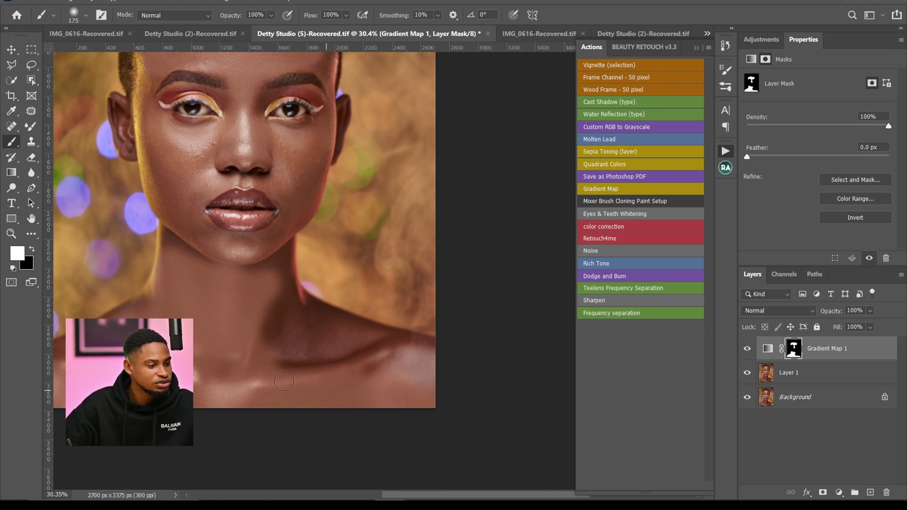
Reveal the gradient map over the darker side of the neck, from beneath the jaw to the collarbone, with a smaller brush
left_click_drag(284, 382, 276, 300)
key("[")
left_click_drag(283, 262, 280, 335)
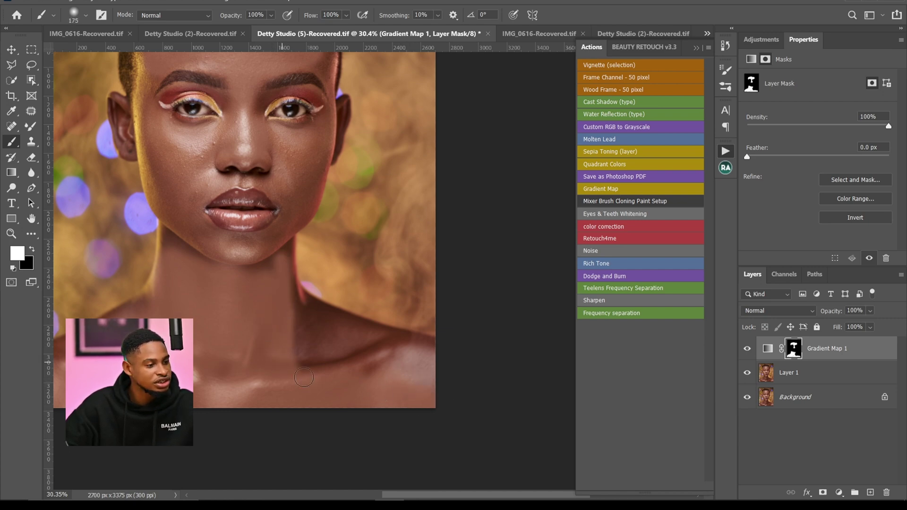
key("bracketleft")
mouse_move(304, 377)
left_mouse_down()
mouse_move(311, 360)
mouse_move(280, 278)
left_mouse_up()
Paint the mask white over the remaining shoulder and collarbone on the red-lit side of the body
key("bracketright")
mouse_move(299, 314)
left_mouse_down()
mouse_move(318, 331)
mouse_move(378, 340)
mouse_move(406, 359)
mouse_move(350, 347)
left_mouse_up()
left_click_drag(410, 366, 371, 332)
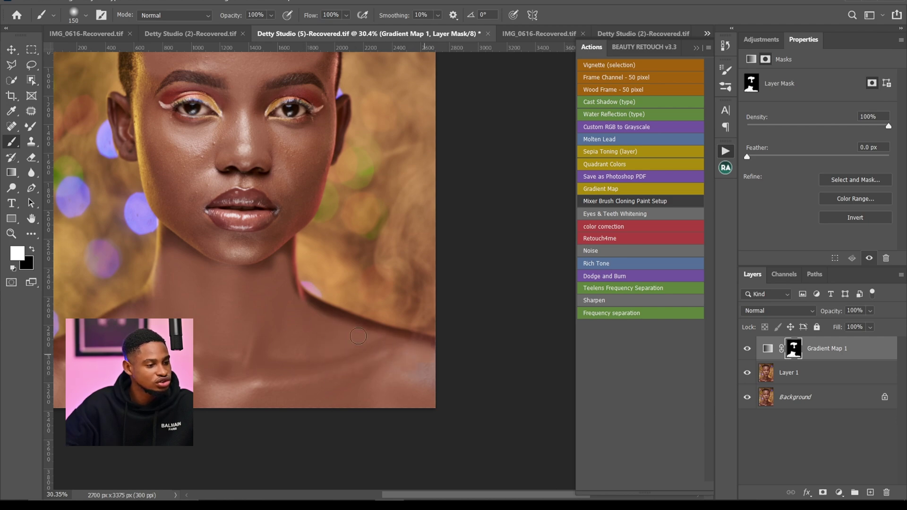
key("bracketleft")
key("bracketleft")
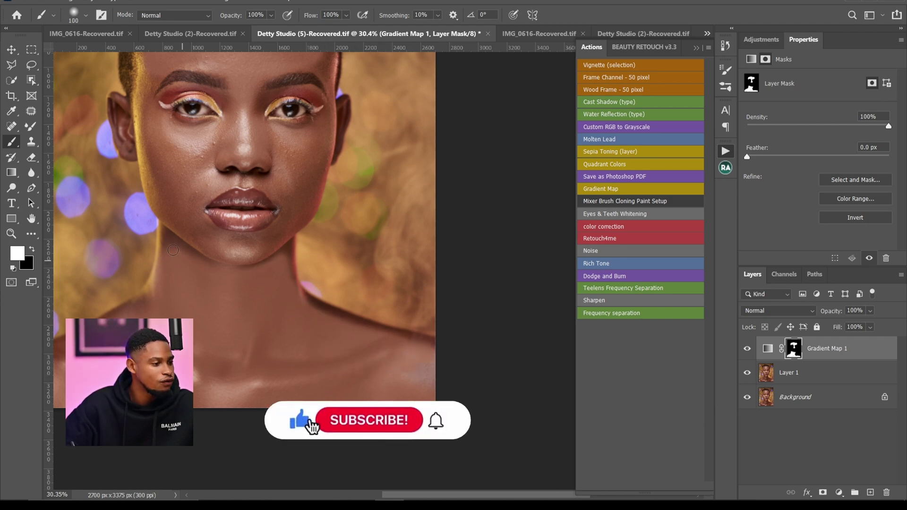
Feather the gradient map's layer mask by 20 px
scroll(343, 274, "down", 2)
key("bracketright")
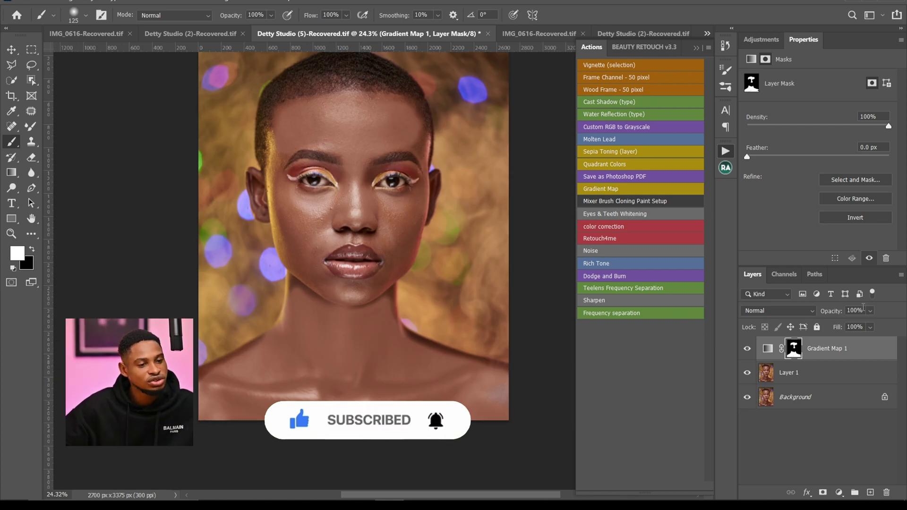
left_click_drag(748, 158, 807, 158)
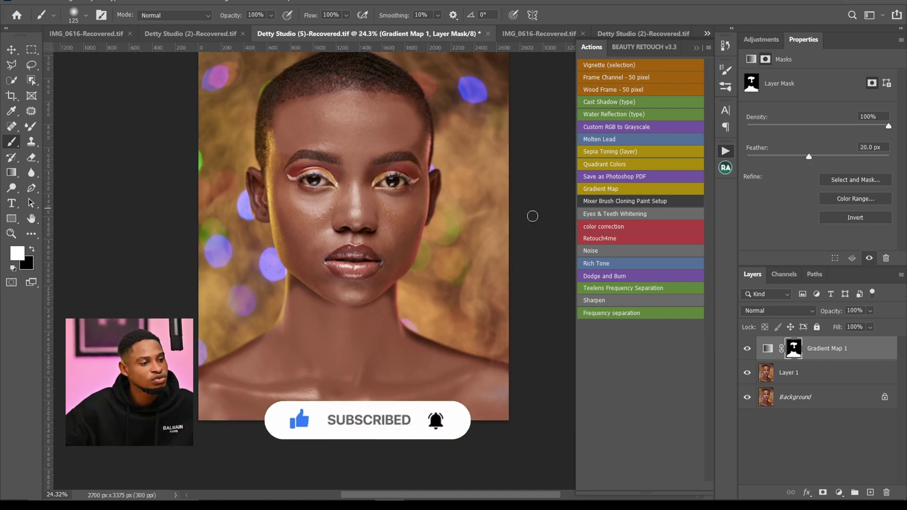
Try the Gradient Map 1 layer at 39% and 23% opacity, and restore it to 100%
left_click(870, 327)
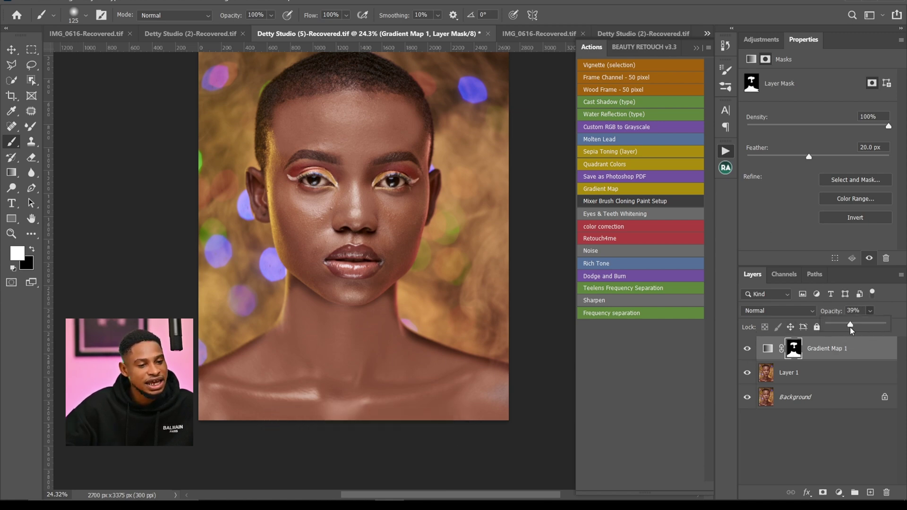
left_click_drag(850, 327, 846, 328)
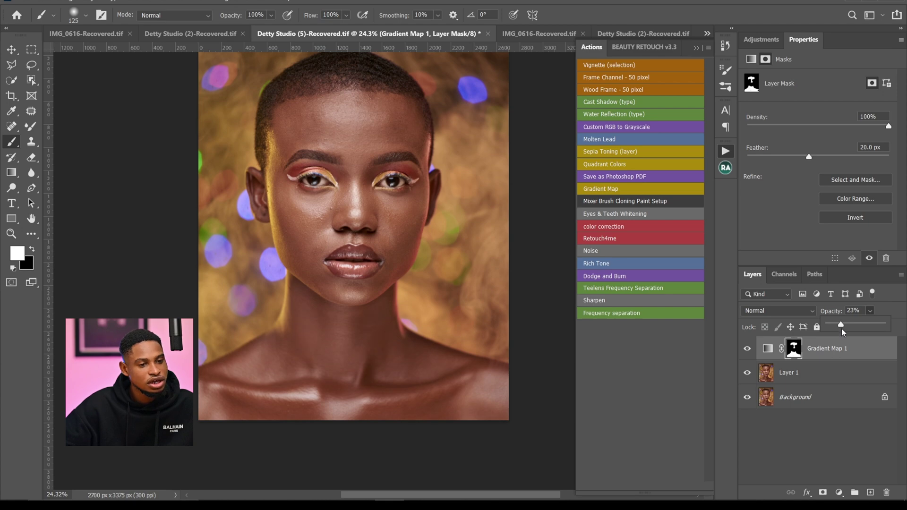
left_click_drag(841, 326, 883, 325)
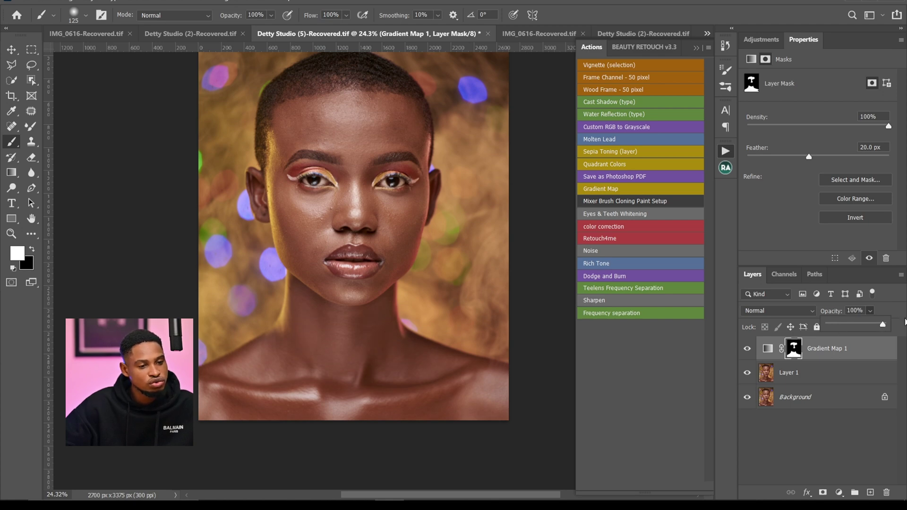
Set the Gradient Map 1 layer's blend mode to Color and its opacity to 38%
left_click(766, 310)
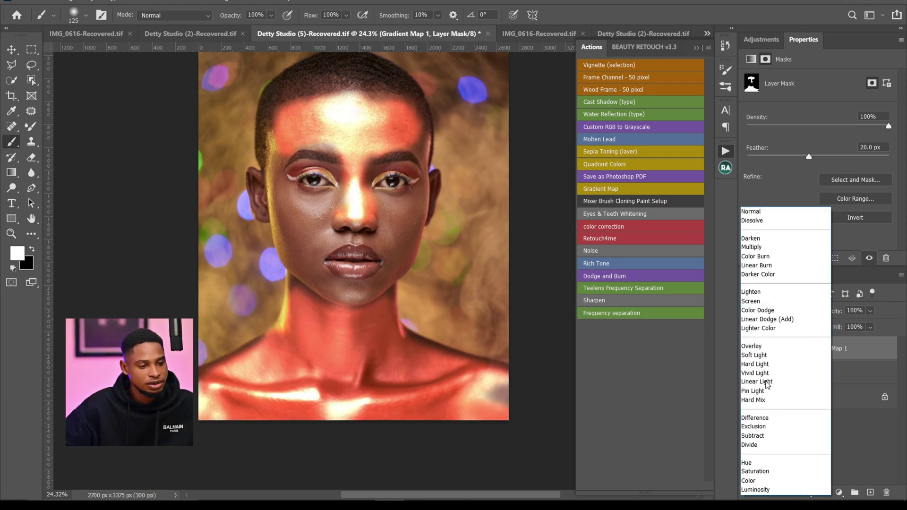
left_click(768, 481)
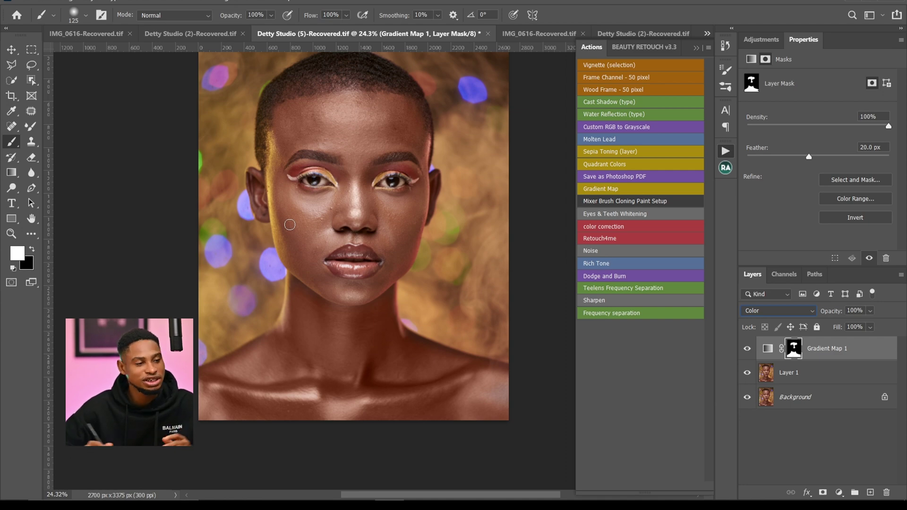
left_click(870, 311)
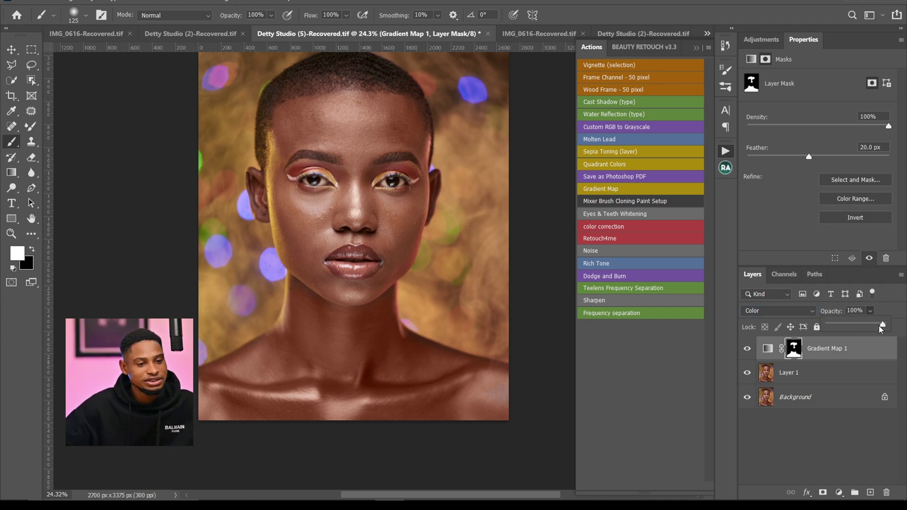
left_click_drag(849, 325, 850, 325)
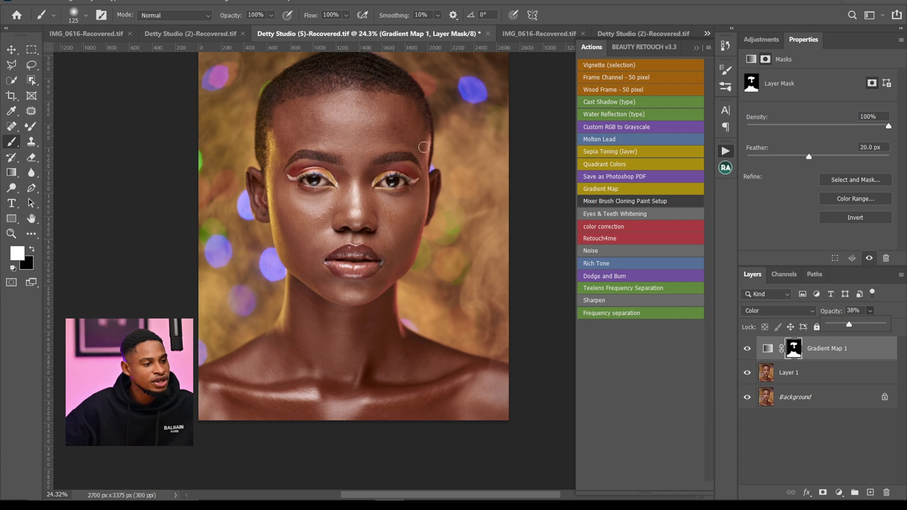
key("Return")
Toggle the Gradient Map 1 layer's visibility to compare the neck and chest skin with and without the color correction
key("z")
mouse_move(370, 289)
left_mouse_down()
mouse_move(424, 289)
mouse_move(378, 186)
left_mouse_up()
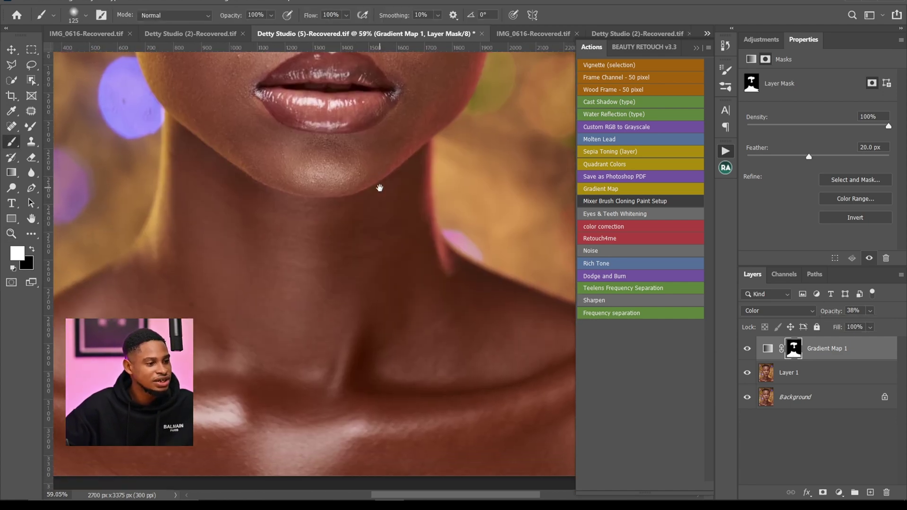
key("b")
left_click(748, 349)
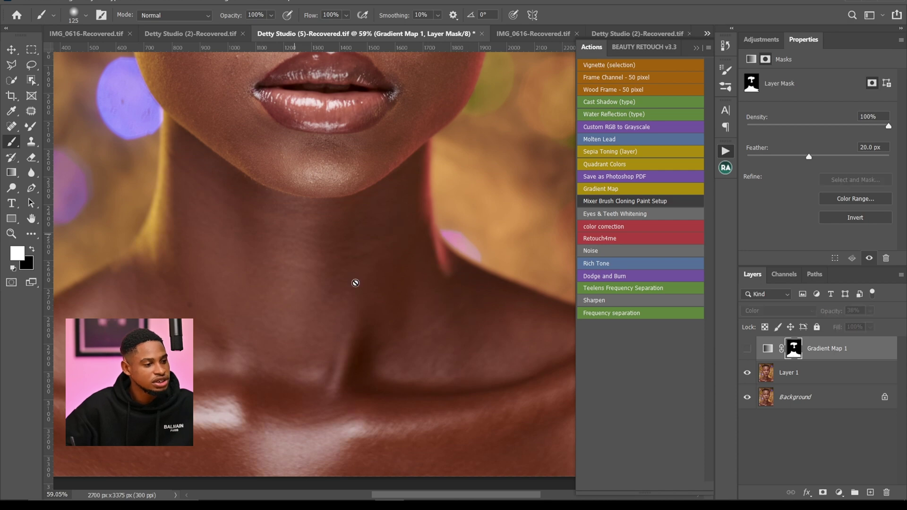
left_click(748, 349)
key("z")
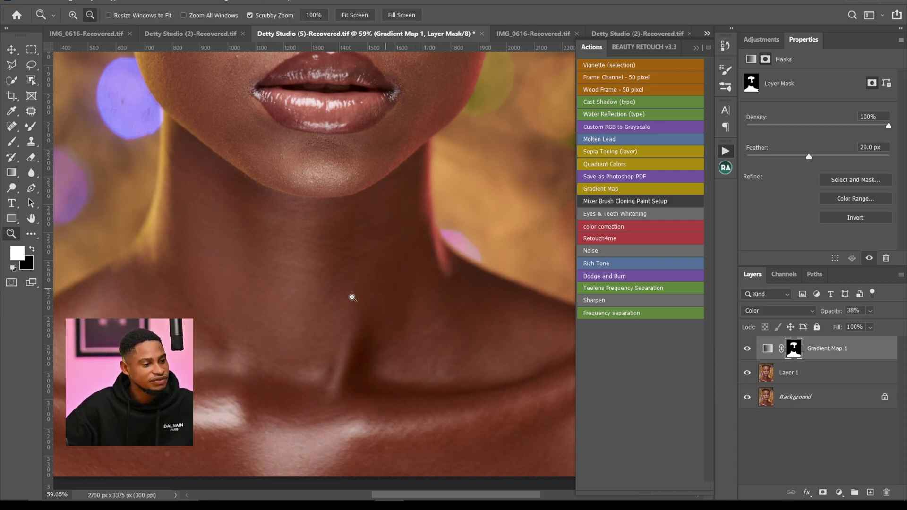
scroll(407, 288, "down", 5)
scroll(409, 290, "down", 1)
key("b")
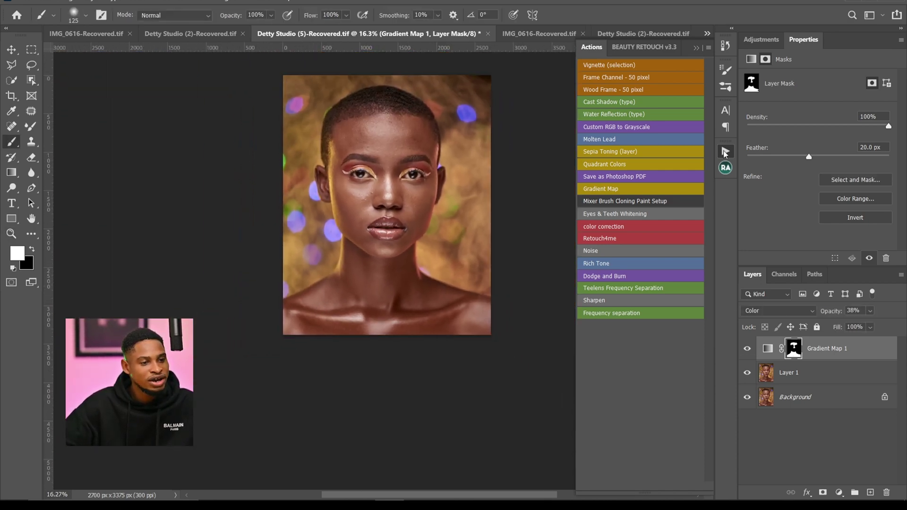
left_click(612, 226)
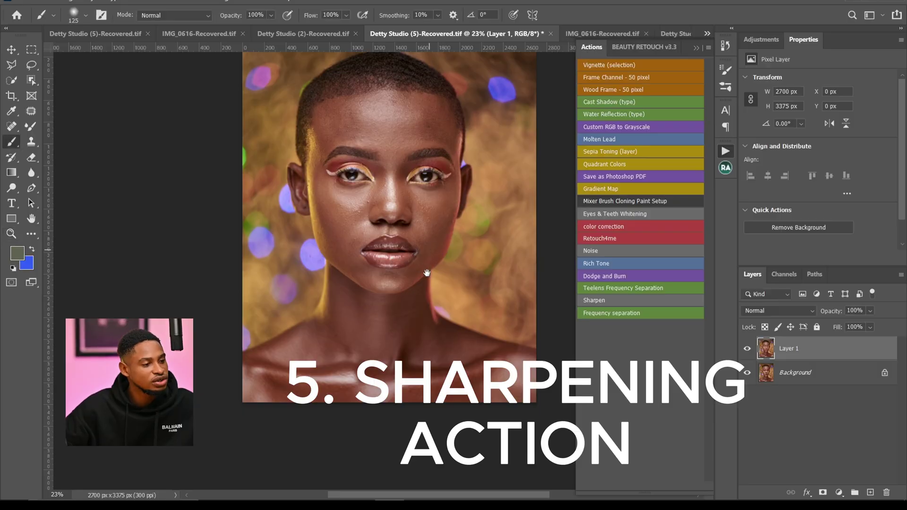
Run the Sharpen action on the portrait and inspect the eyes and skin texture up close
left_click_drag(427, 274, 409, 312)
key("z")
left_click_drag(387, 207, 419, 216)
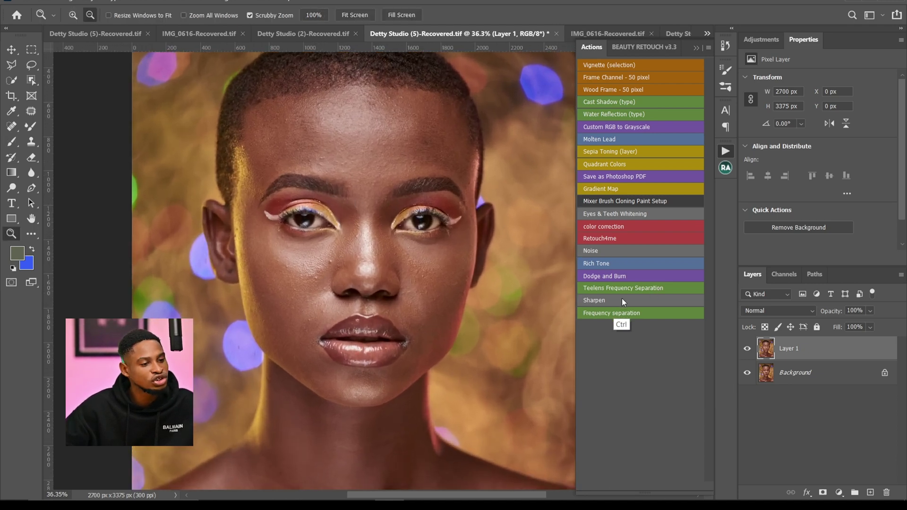
left_click(600, 300, "ctrl")
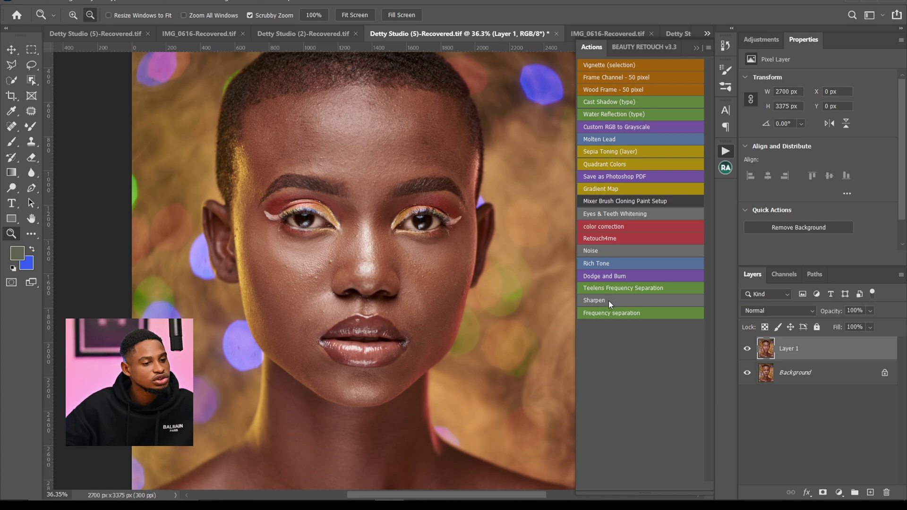
left_click_drag(374, 205, 425, 218)
left_click_drag(406, 288, 381, 288)
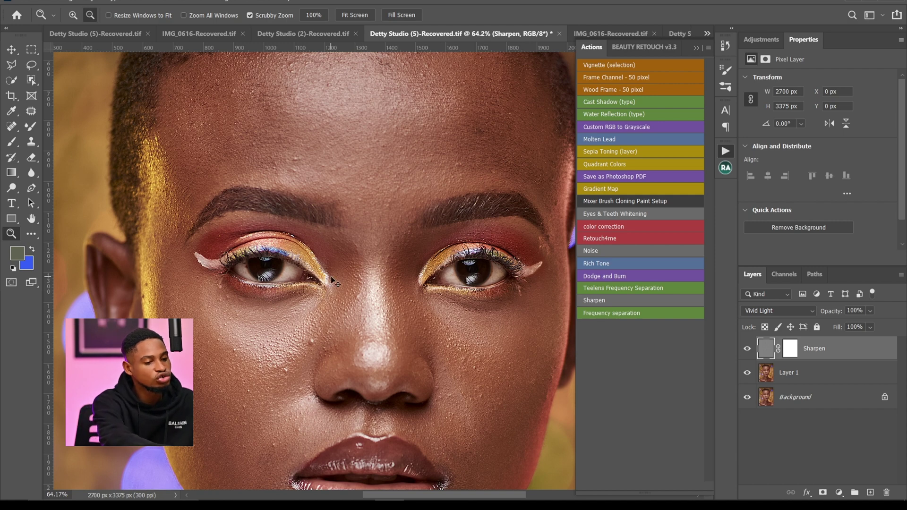
Duplicate the Sharpen layer and delete the copy
key("ctrl+j")
left_click_drag(865, 365, 887, 492)
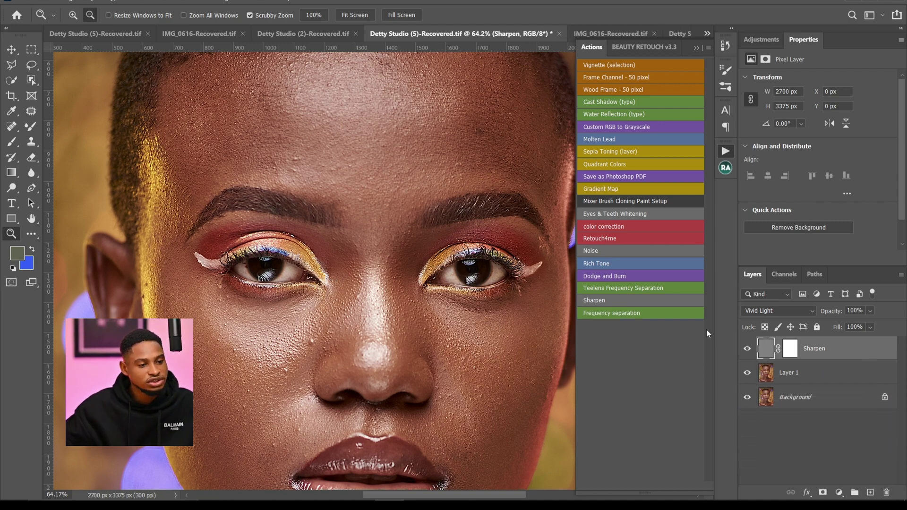
left_click(604, 301)
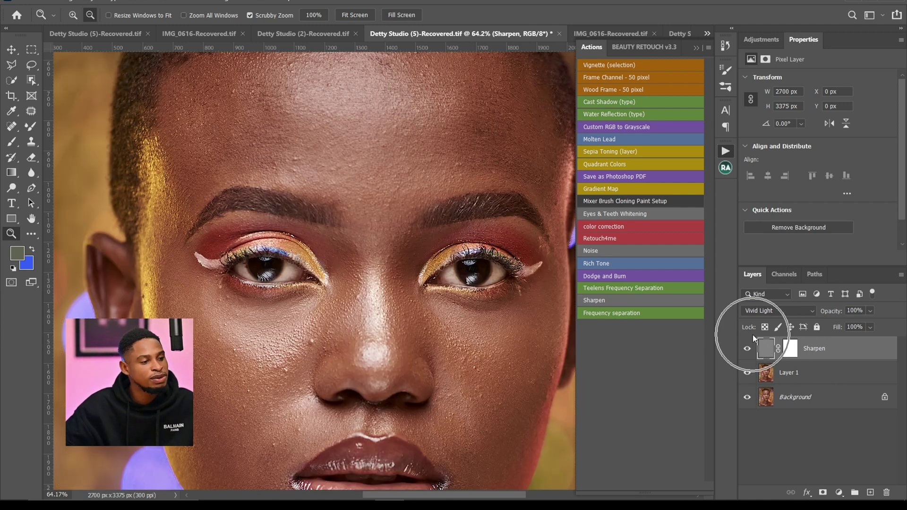
Try a lower opacity on the Sharpen layer and delete the layer
left_click(871, 311)
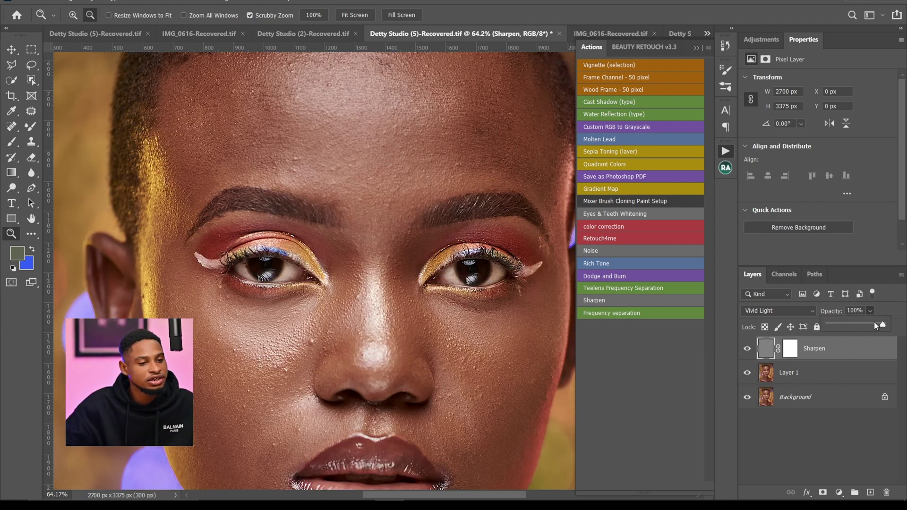
left_click_drag(864, 325, 887, 324)
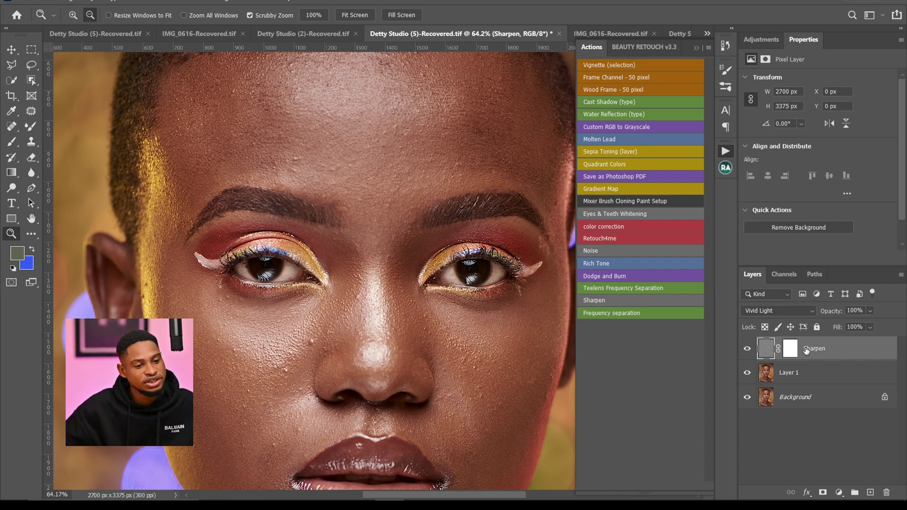
left_click_drag(807, 350, 887, 493)
left_click_drag(550, 278, 490, 247)
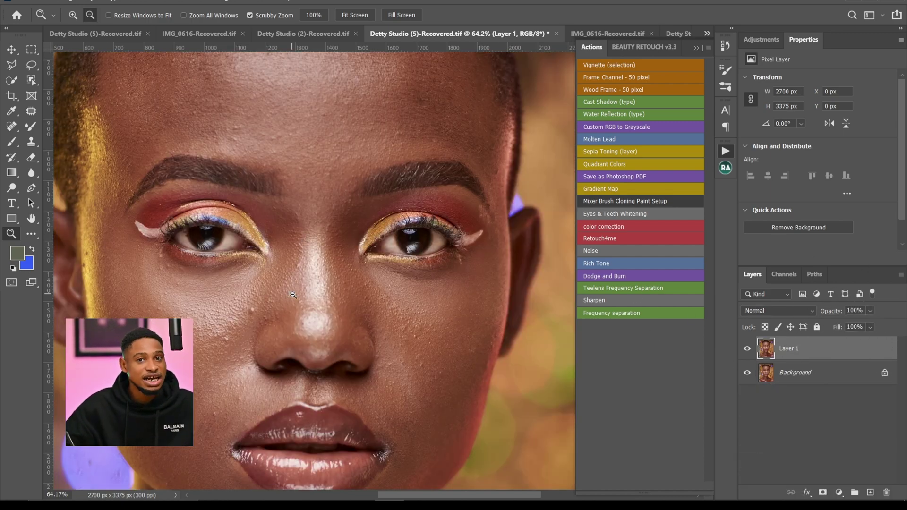
left_click_drag(296, 225, 325, 238)
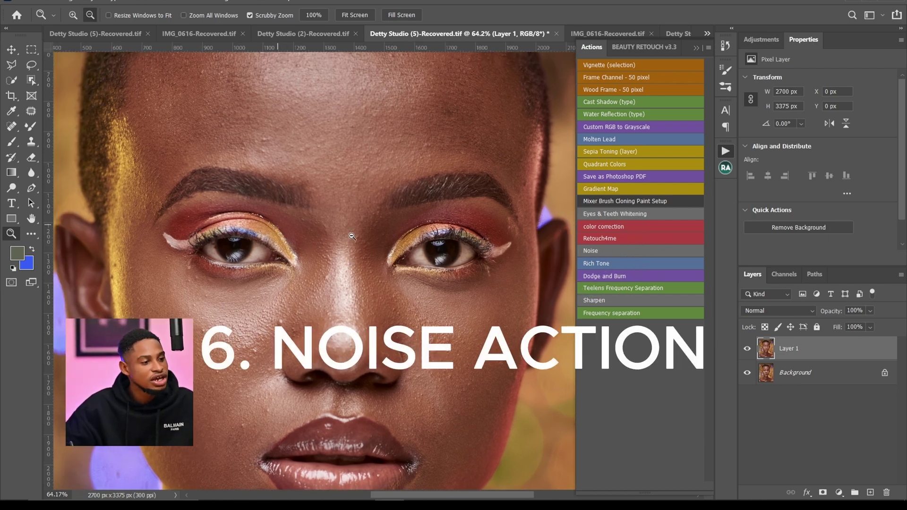
Run the Noise action on the portrait and inspect the grain on the forehead and eyes up close
left_click_drag(407, 240, 426, 250)
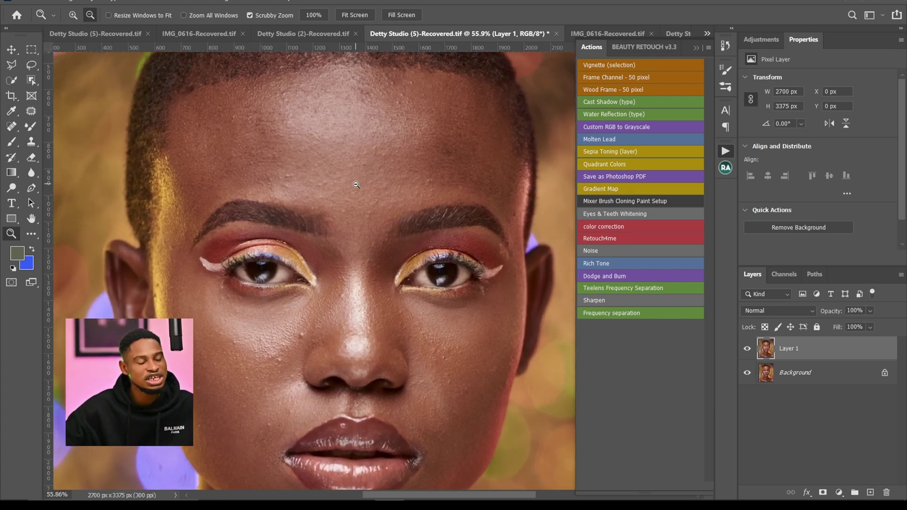
left_click(603, 250)
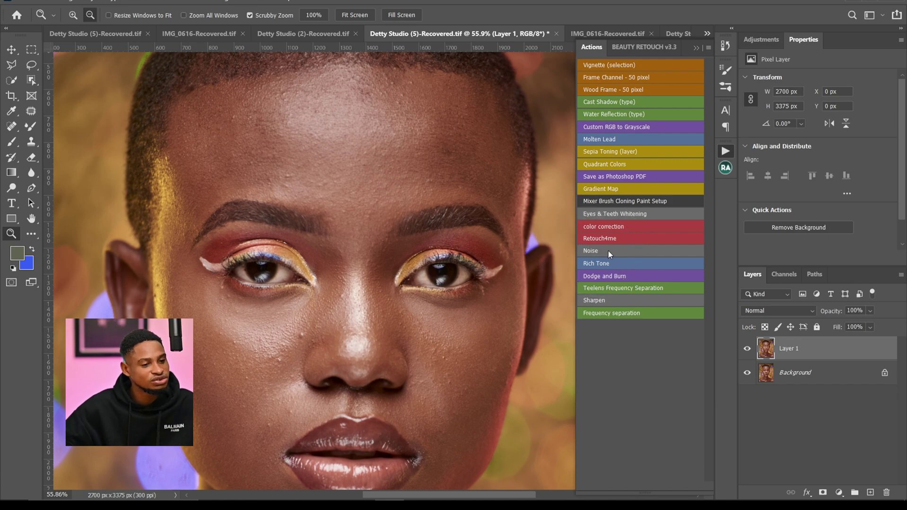
left_click_drag(411, 156, 464, 177)
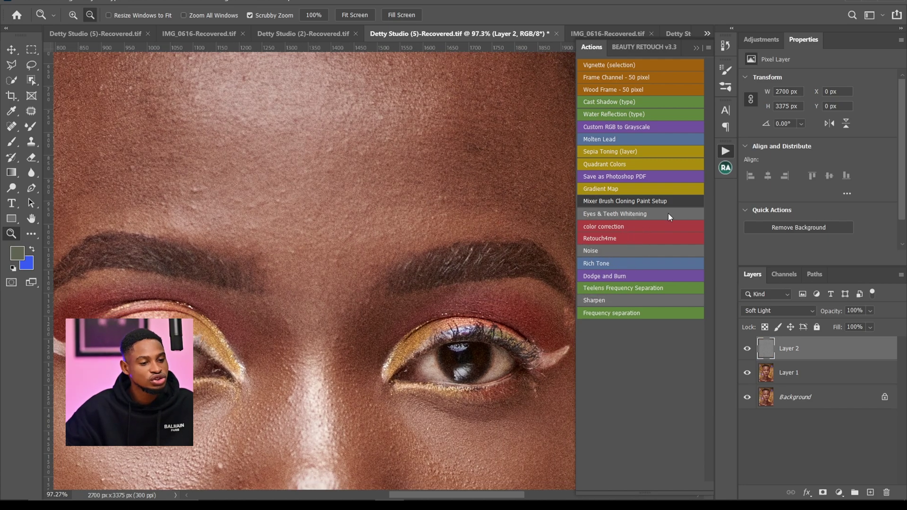
Try the Layer 2 noise layer at 25% opacity and return it to 100%
left_click(870, 310)
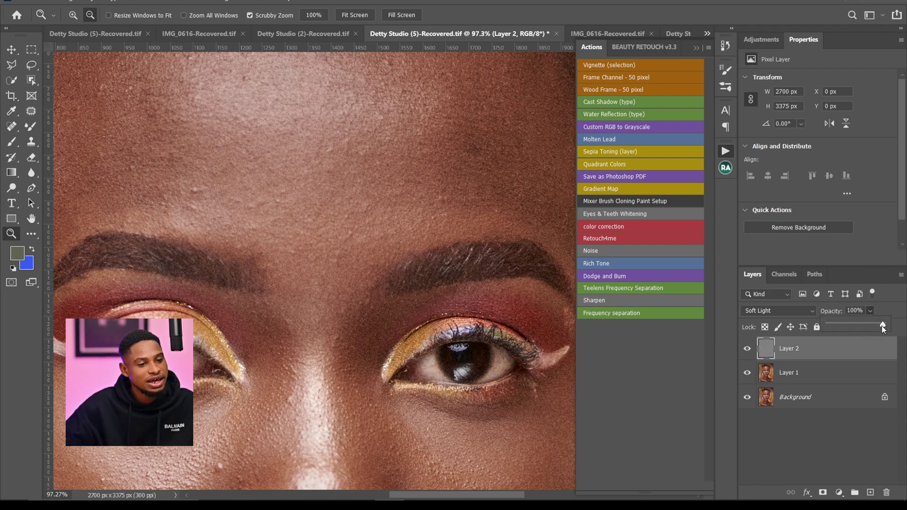
left_click_drag(851, 328, 842, 329)
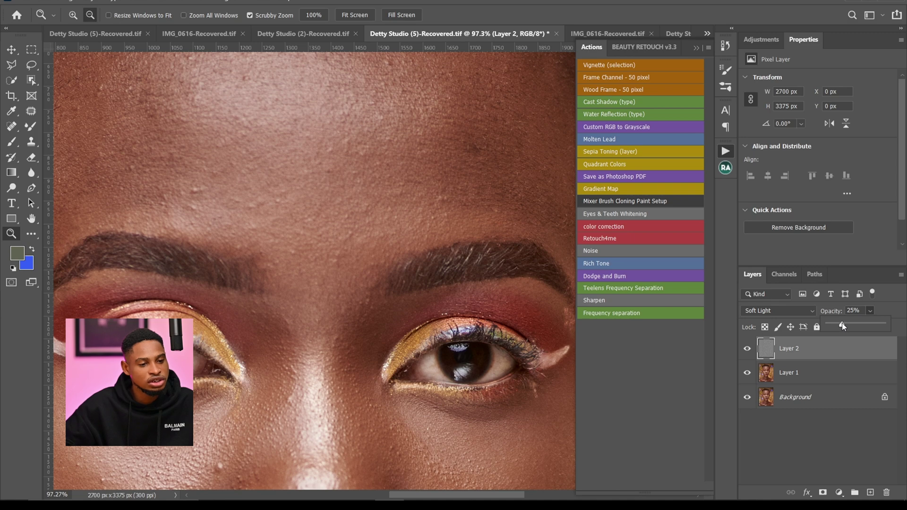
left_click_drag(843, 325, 883, 325)
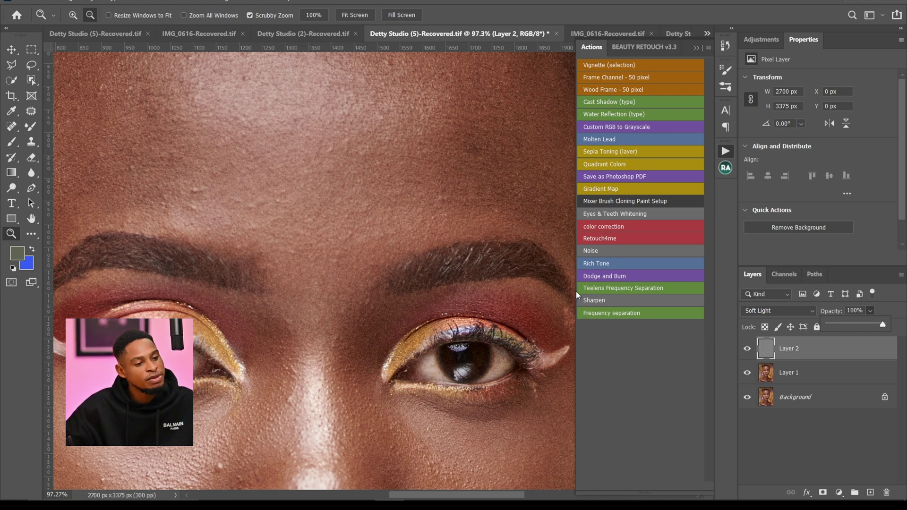
Run the Noise action a second time and delete both noise layers
left_click(615, 252)
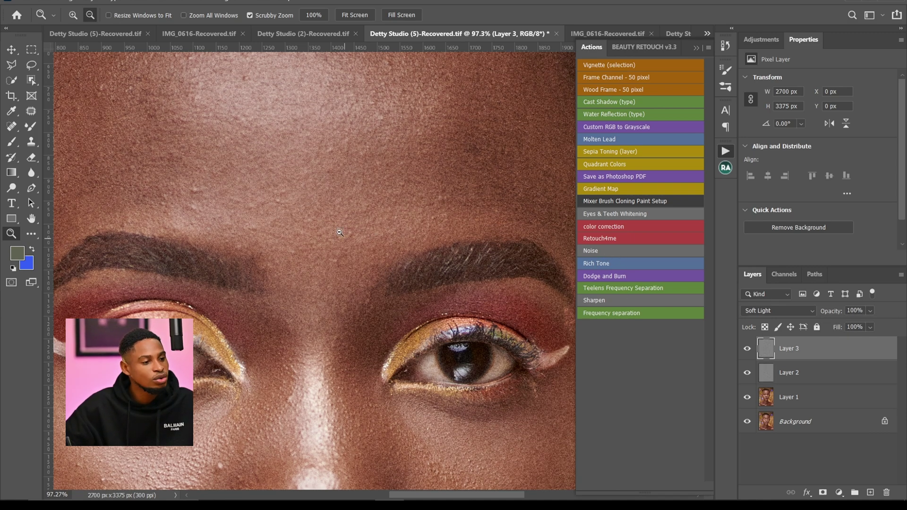
key("Delete")
key("Delete")
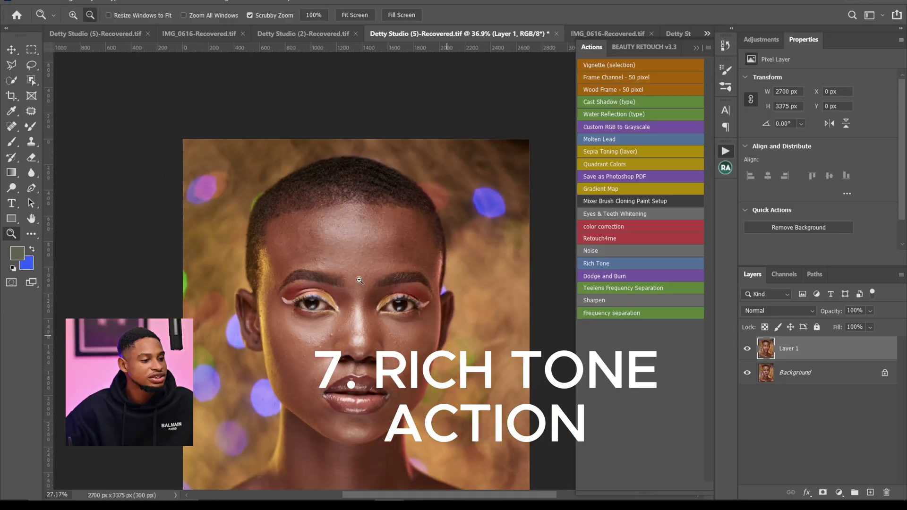
Run the Rich Tone action on the whole portrait with Layer 1 selected
left_click_drag(398, 265, 397, 266)
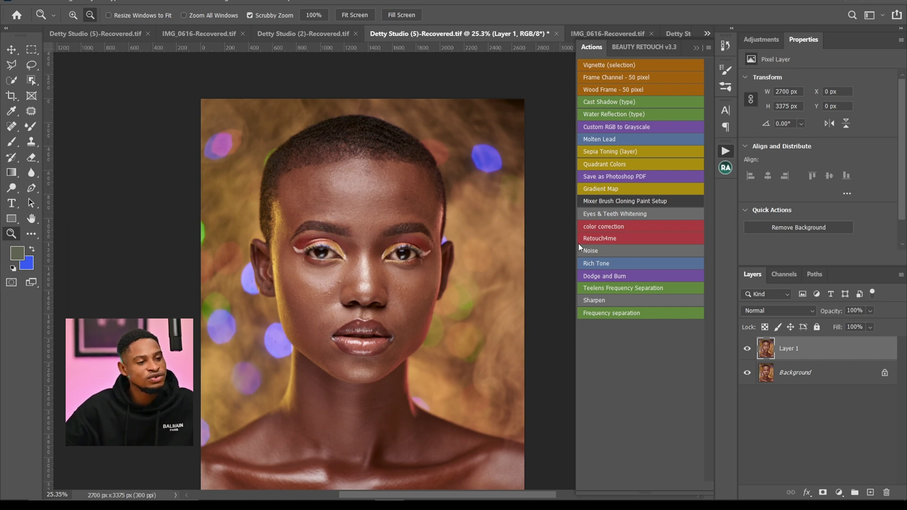
key("ctrl")
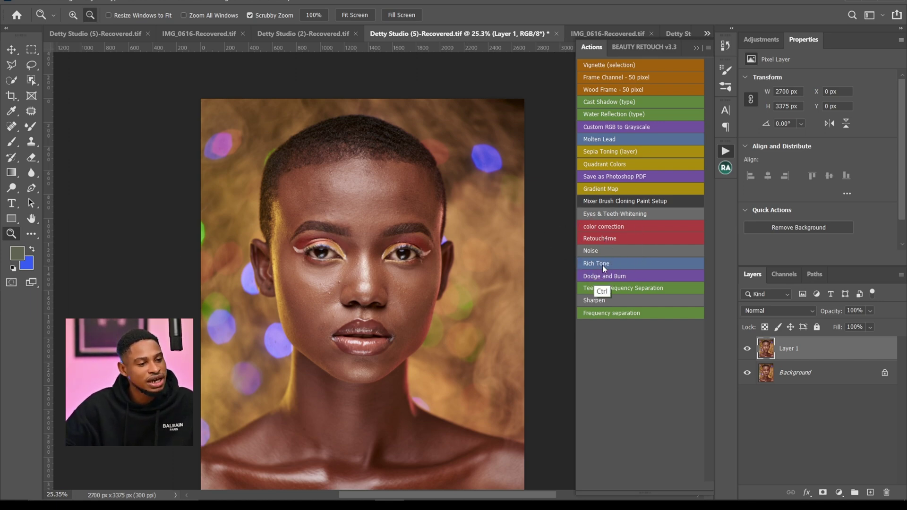
key("ctrl")
left_click(609, 266)
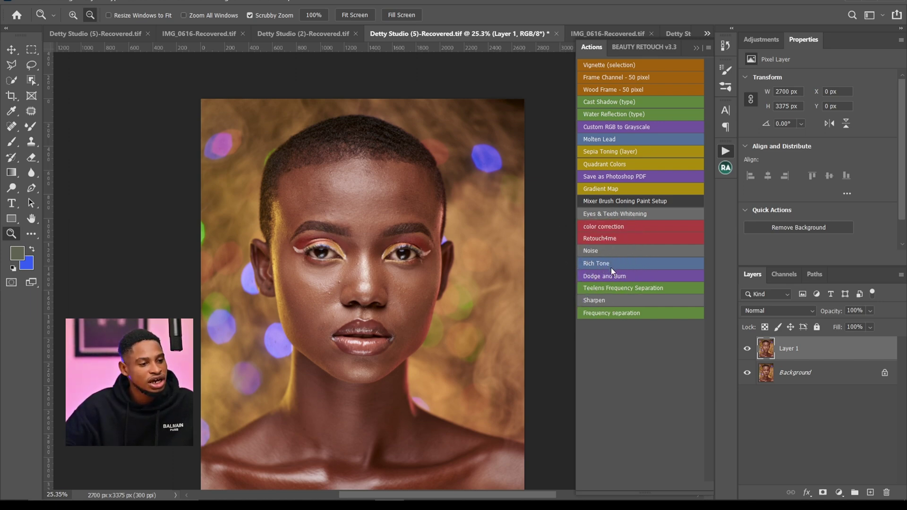
left_click_drag(388, 224, 362, 182)
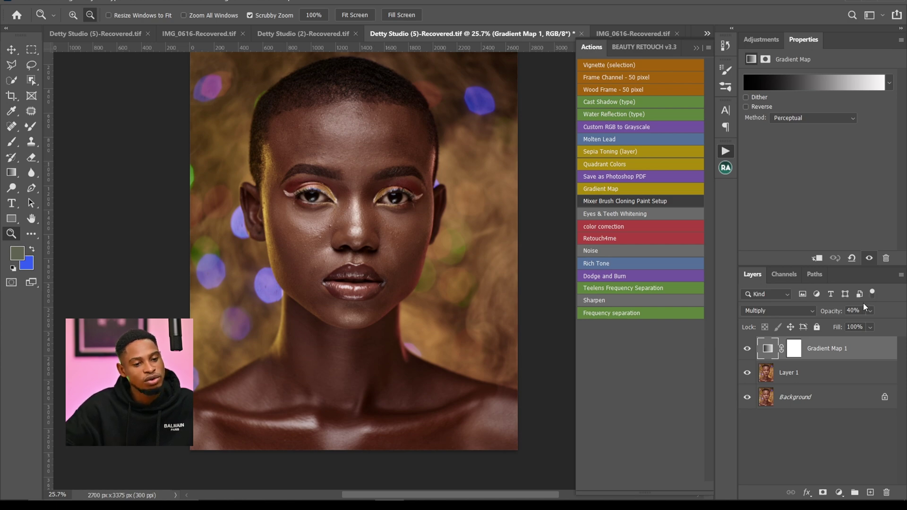
Compare the Gradient Map 1 layer on and off at 16% opacity, and raise its opacity to 100%
left_click_drag(863, 326, 854, 326)
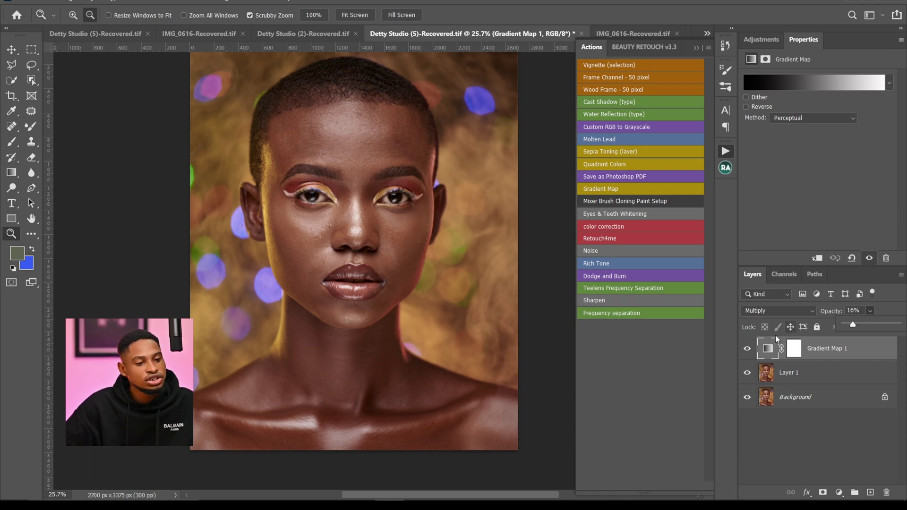
left_click(747, 350)
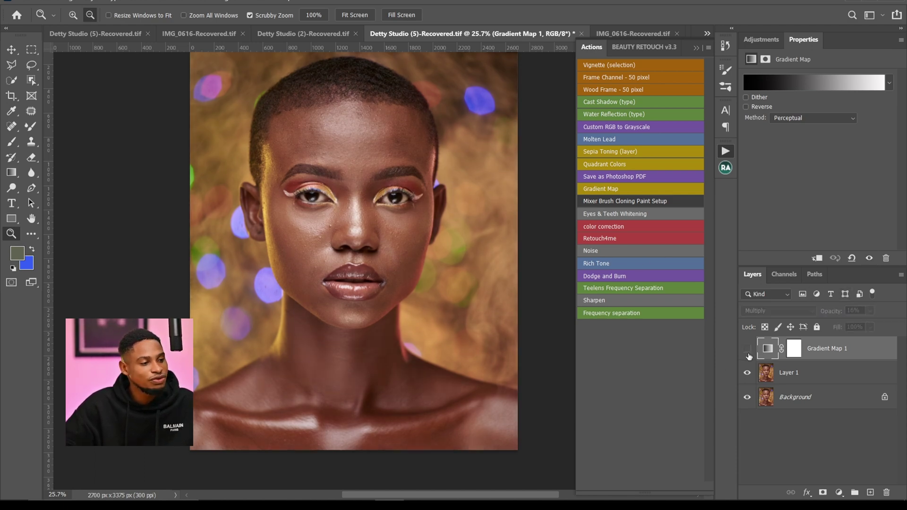
left_click(748, 350)
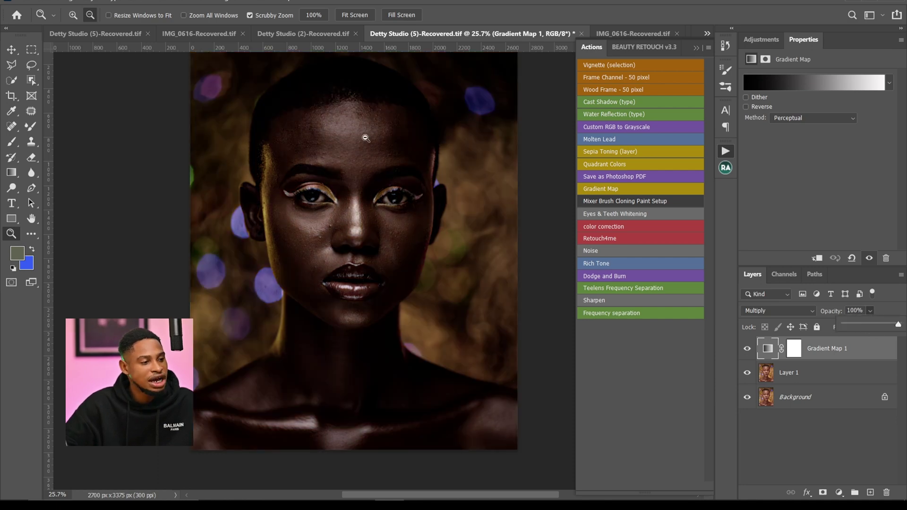
left_click_drag(373, 151, 442, 146)
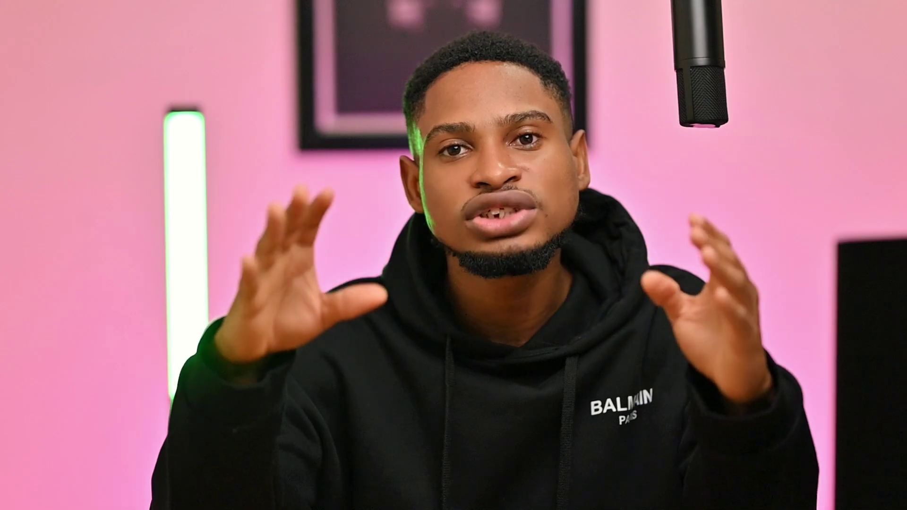